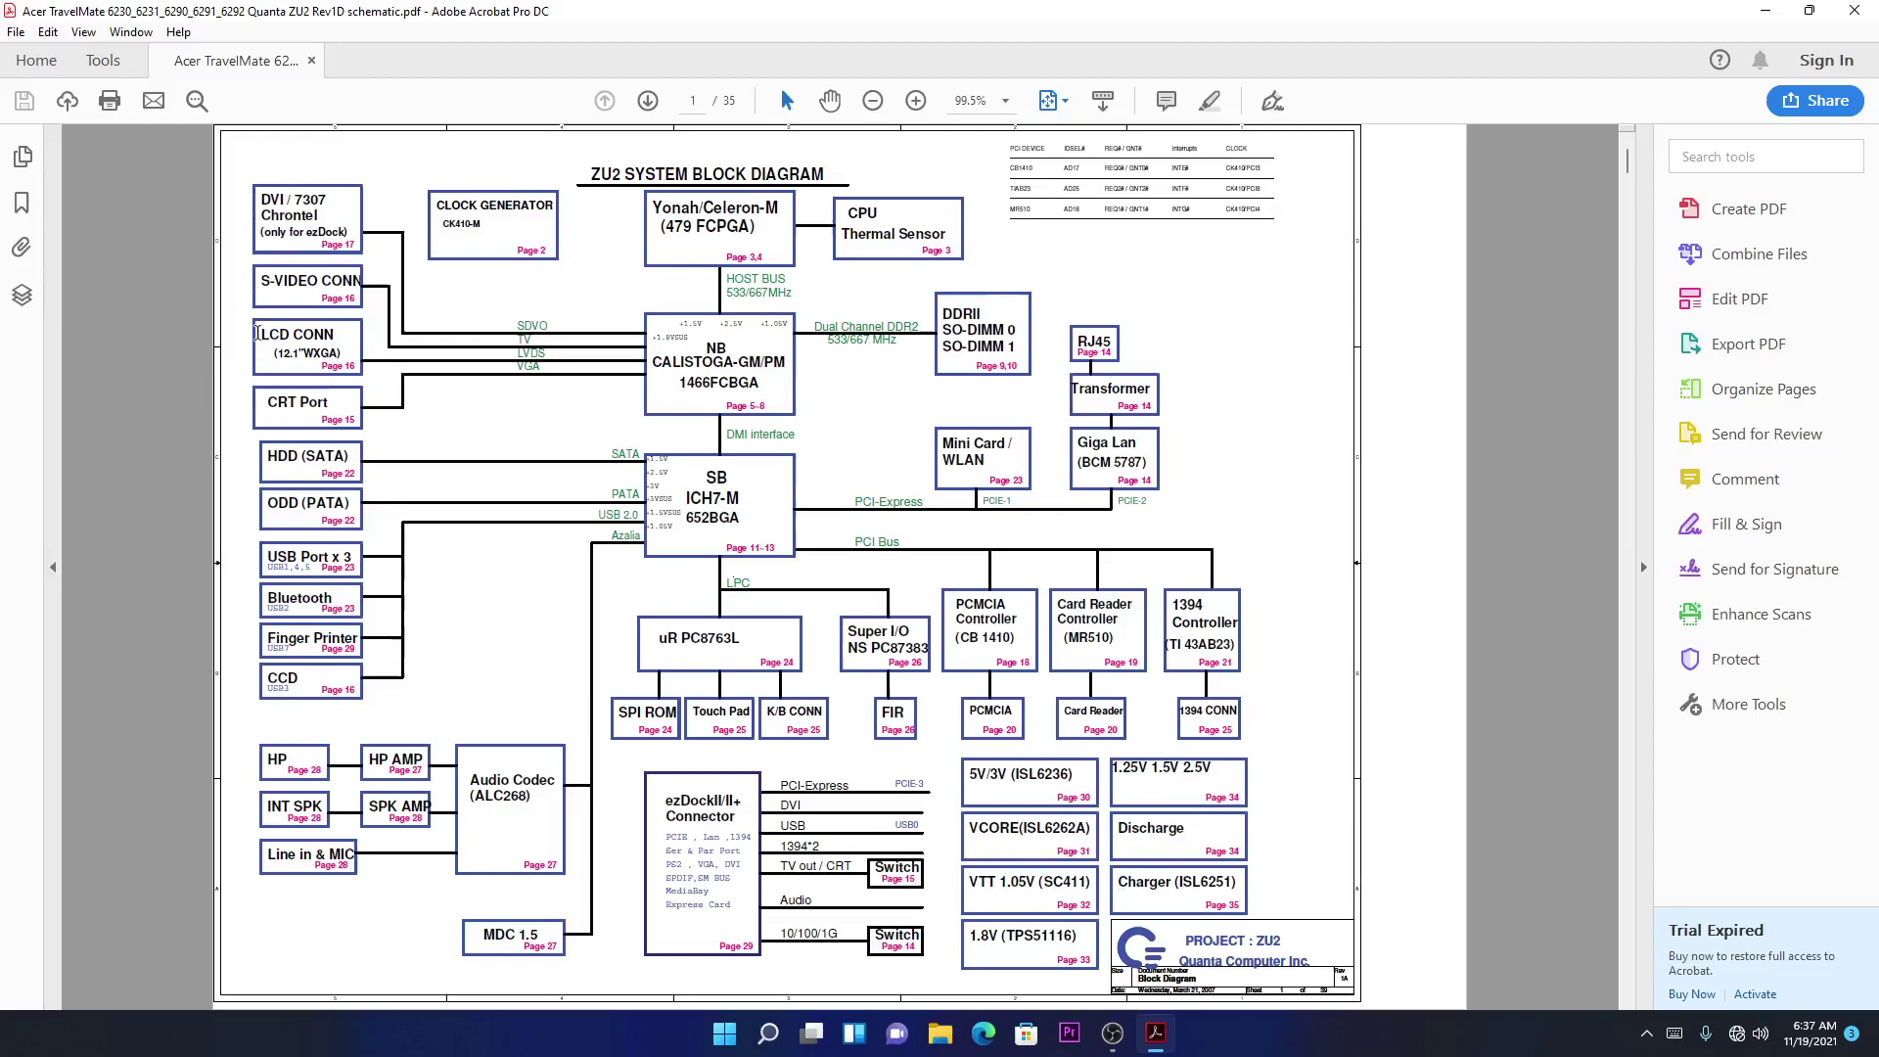
# Highlight the 'LCD CONN' label in the ZU2 system block diagram.
pyautogui.moveTo(264, 335); pyautogui.dragTo(333, 337)
# Jump to page 16 and zoom in three steps to 300% on connector CN36.
pyautogui.click(693, 102)
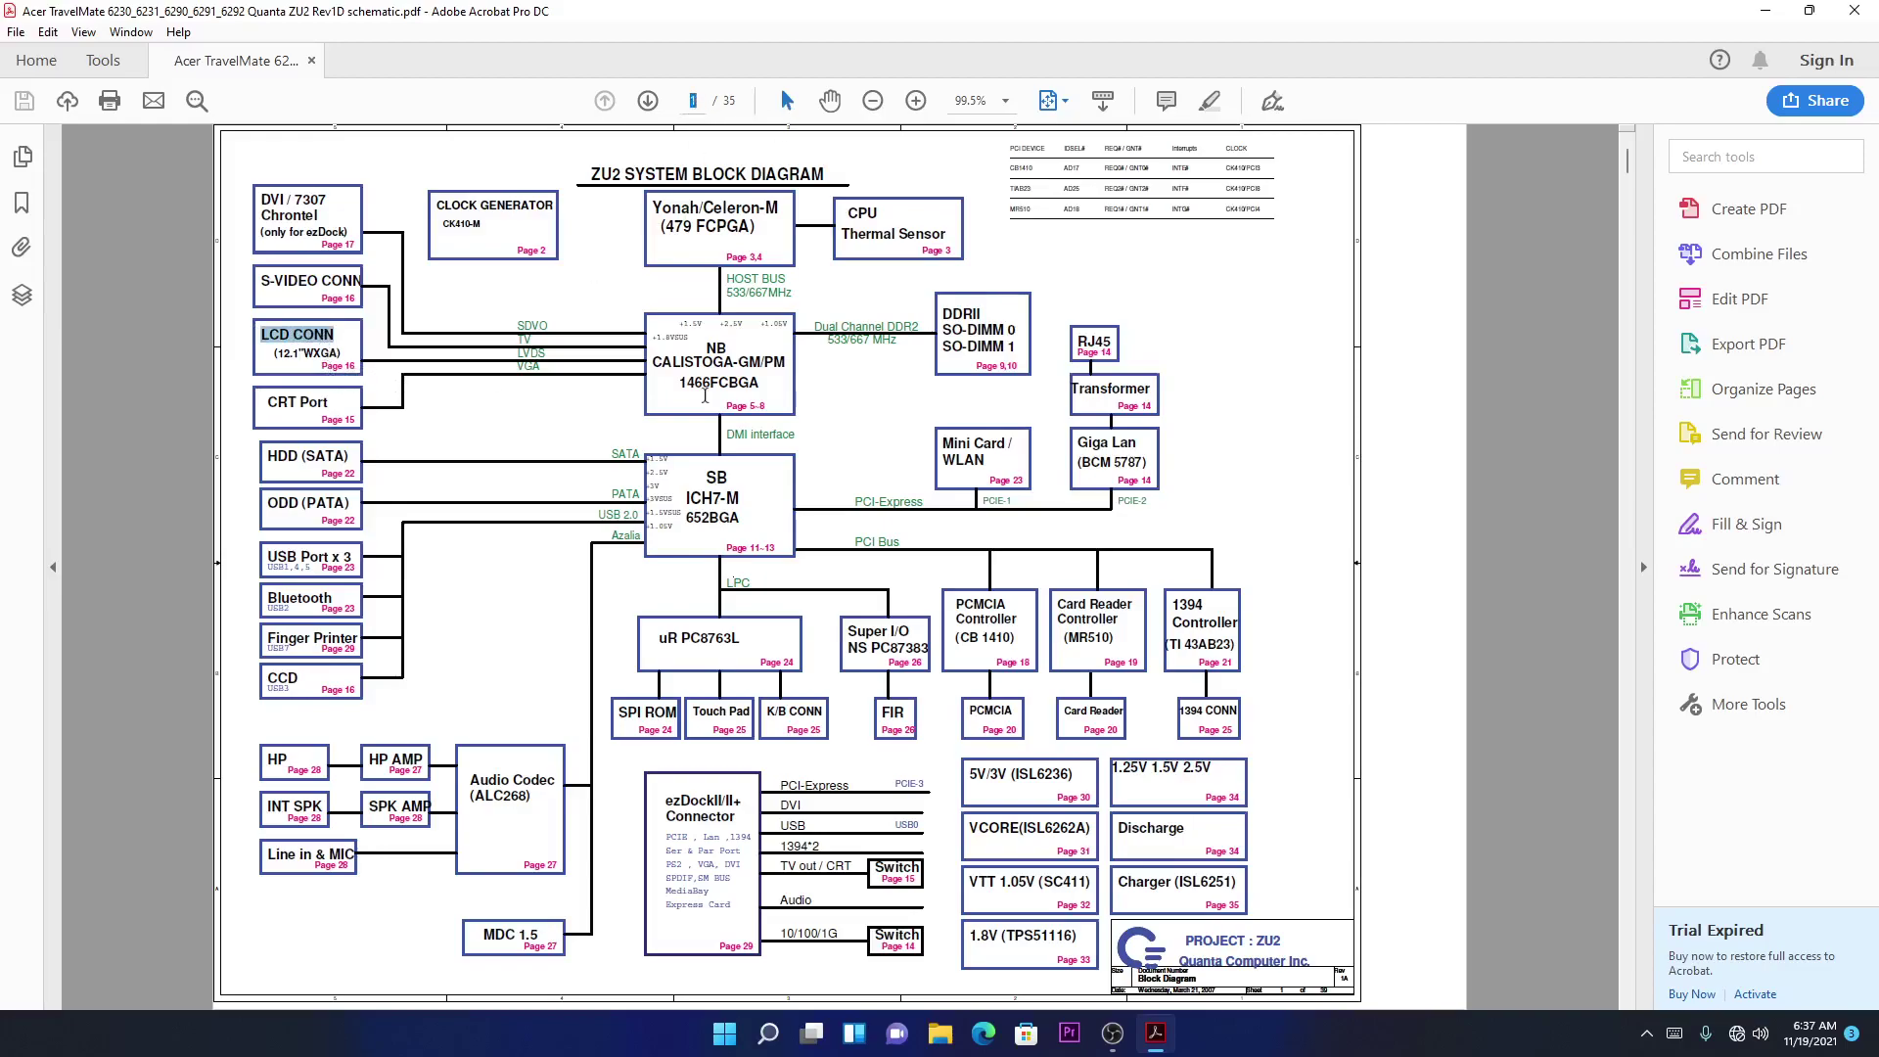
pyautogui.write('1')
pyautogui.write('6')
pyautogui.press('Return')
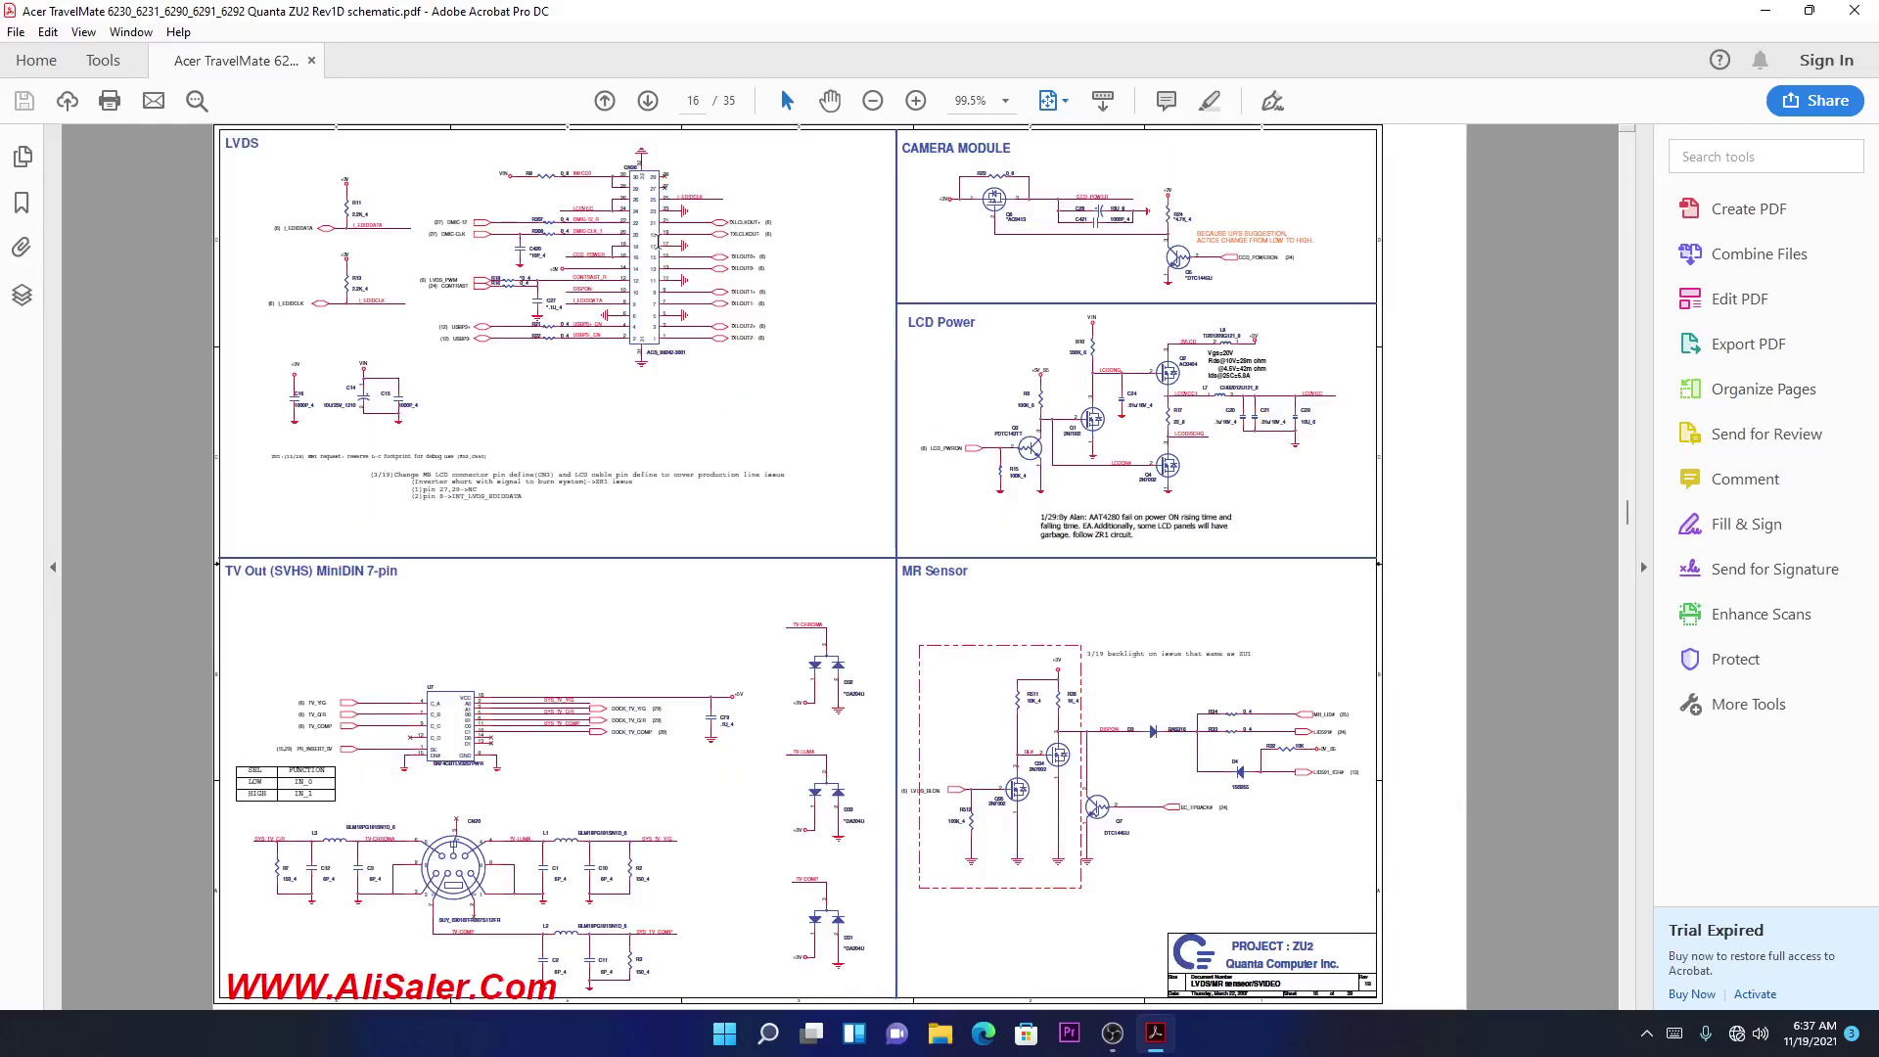
pyautogui.click(917, 100)
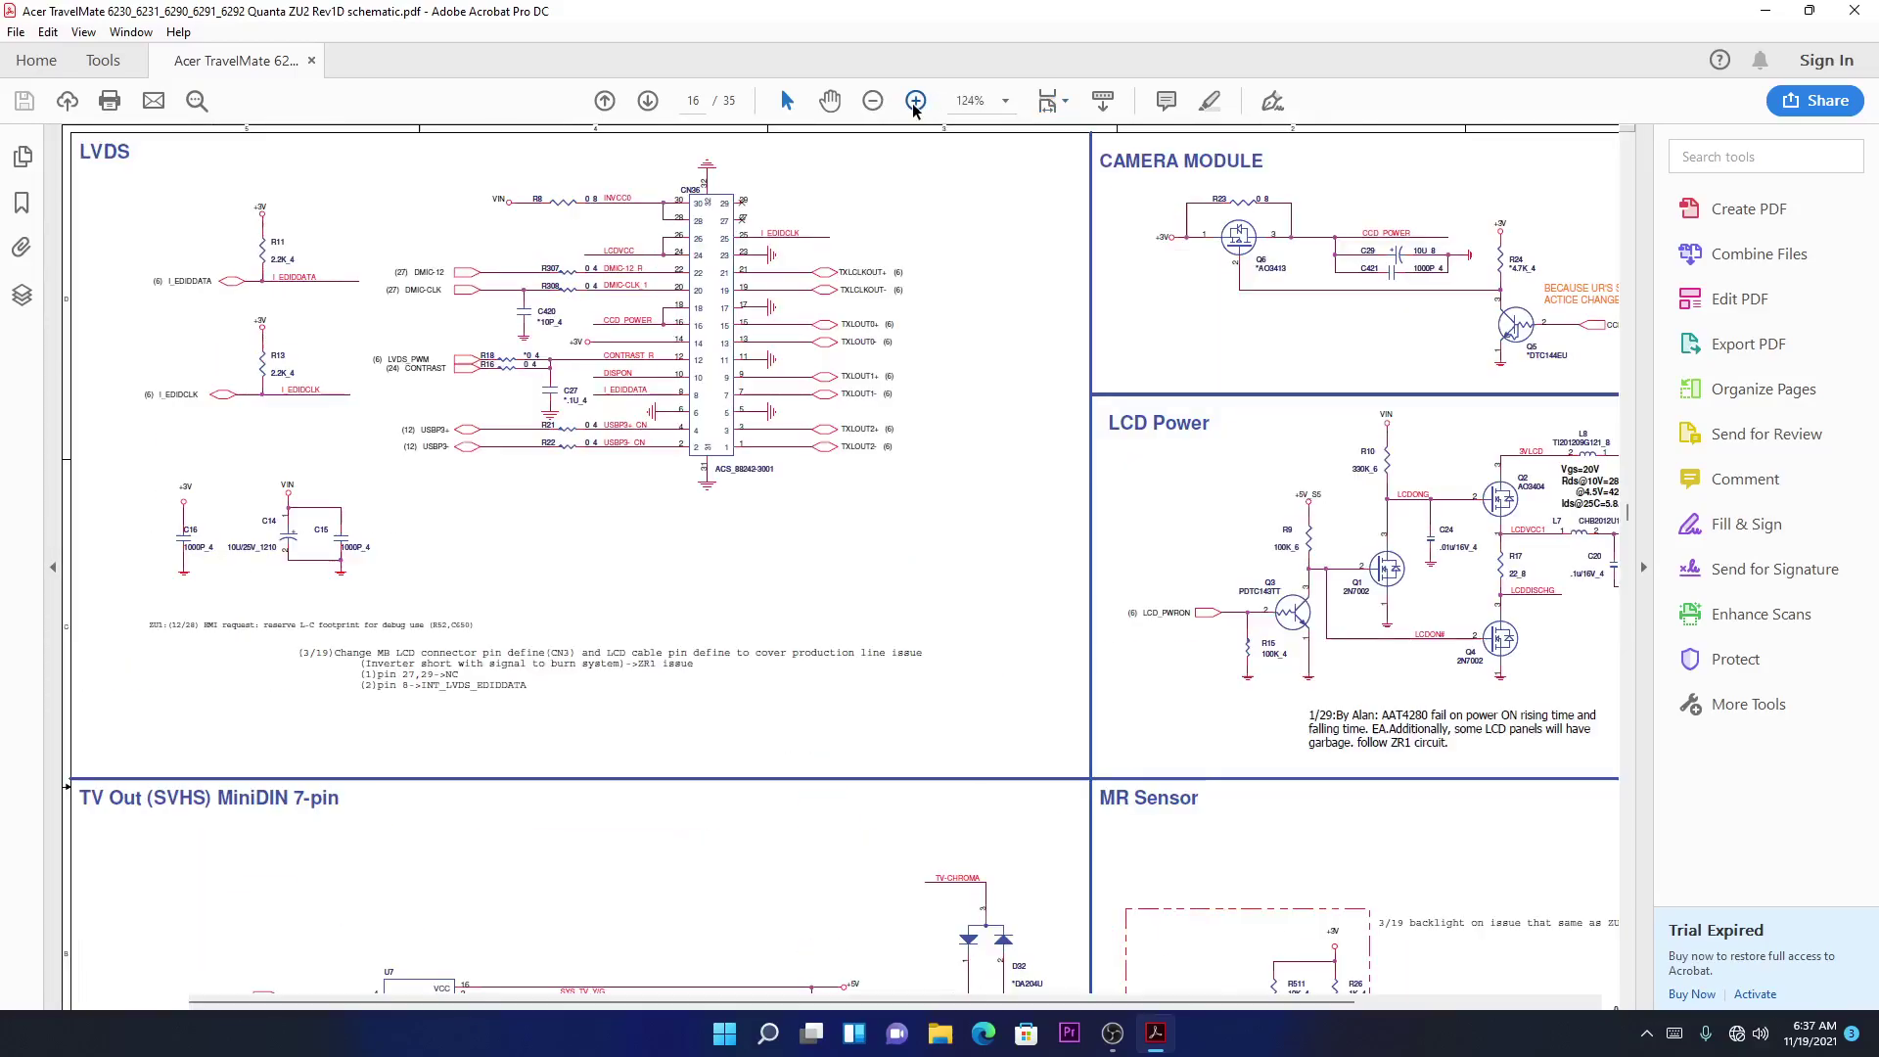
pyautogui.click(917, 100)
pyautogui.click(918, 100)
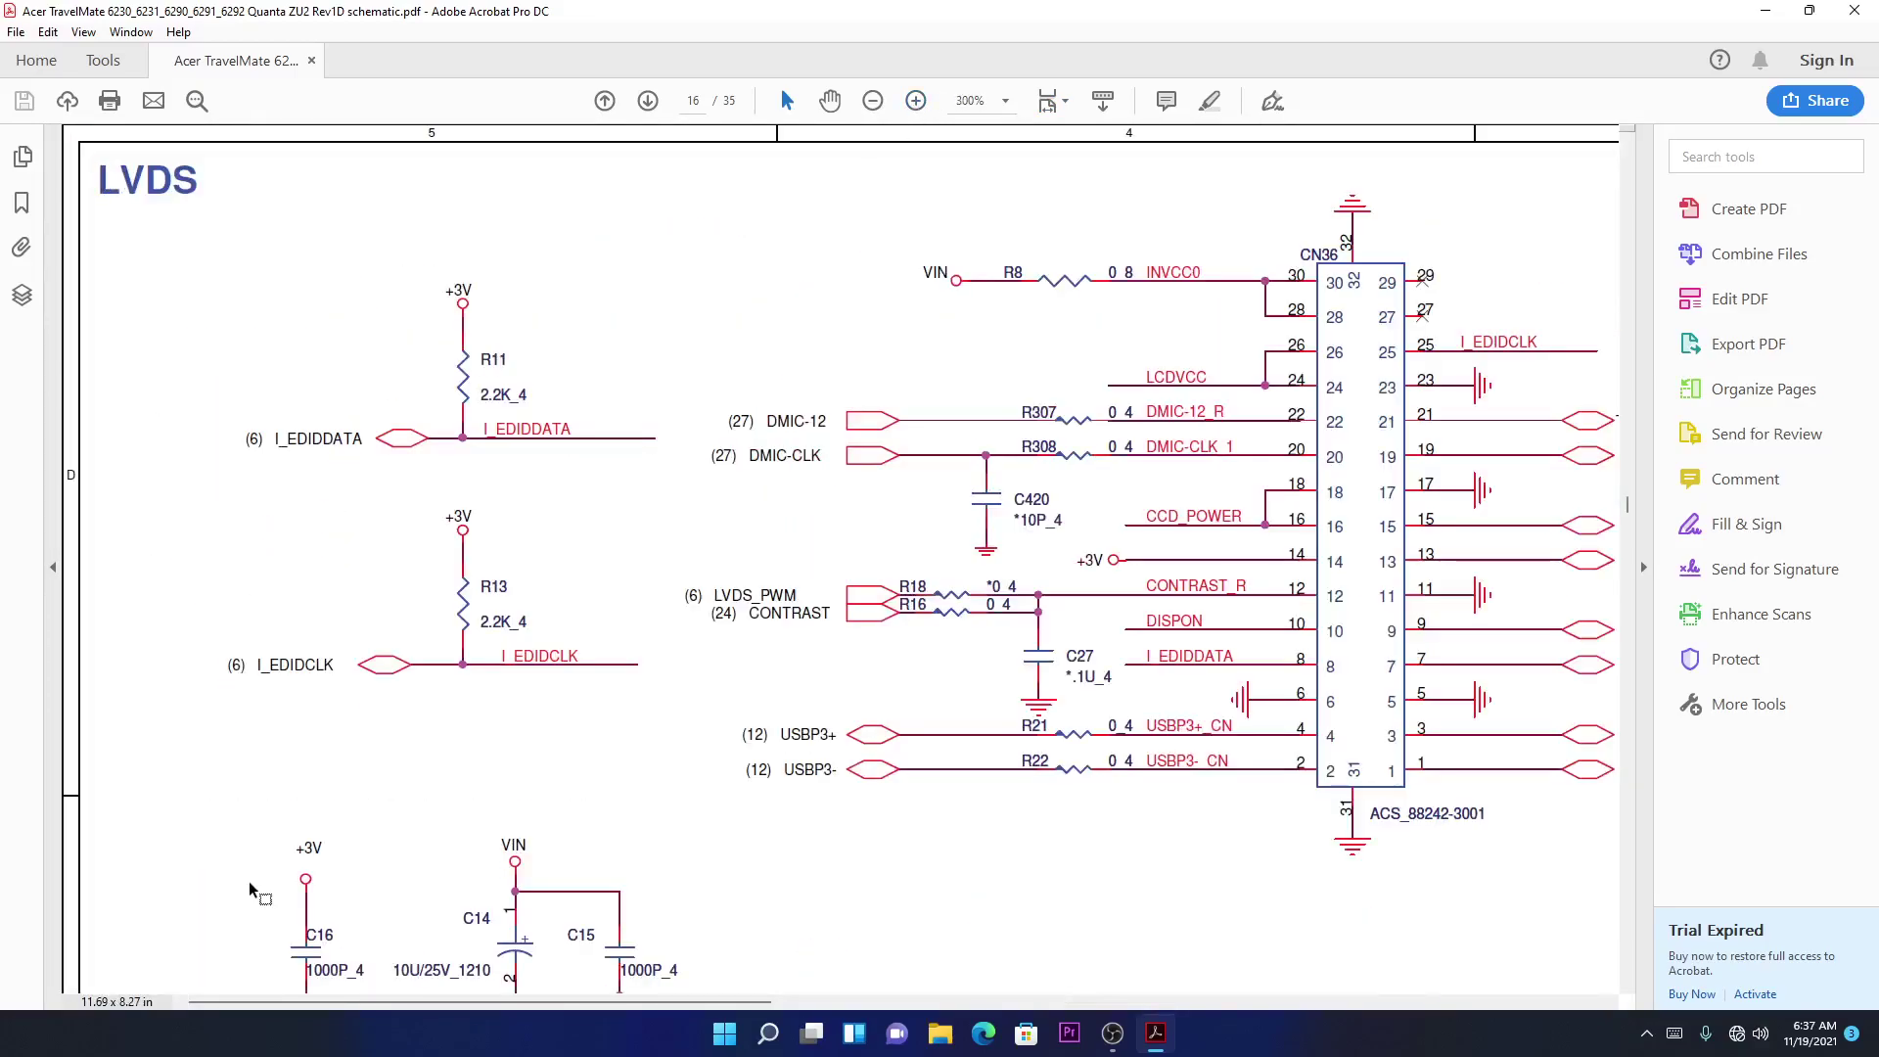
pyautogui.moveTo(753, 1004)
pyautogui.mouseDown()
pyautogui.moveTo(950, 1024)
pyautogui.moveTo(801, 1046)
pyautogui.mouseUp()
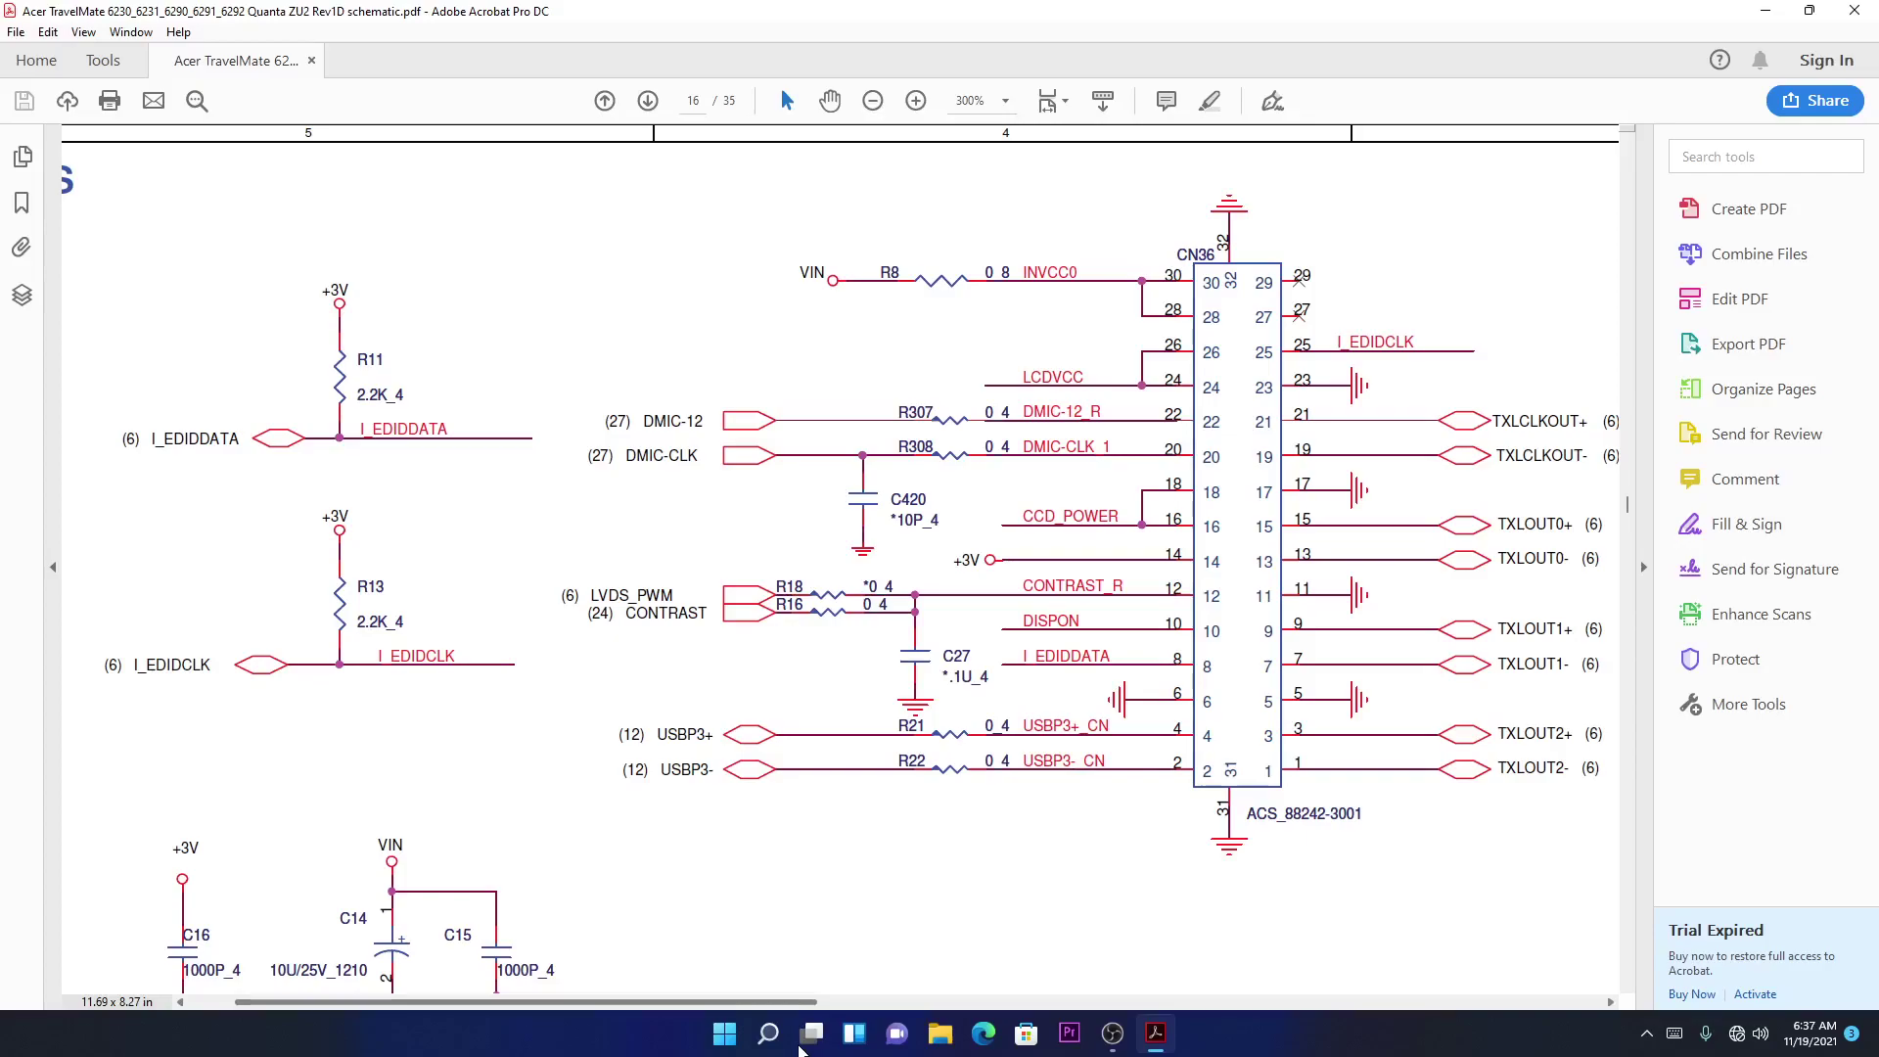
pyautogui.hscroll(5, 900, 464)
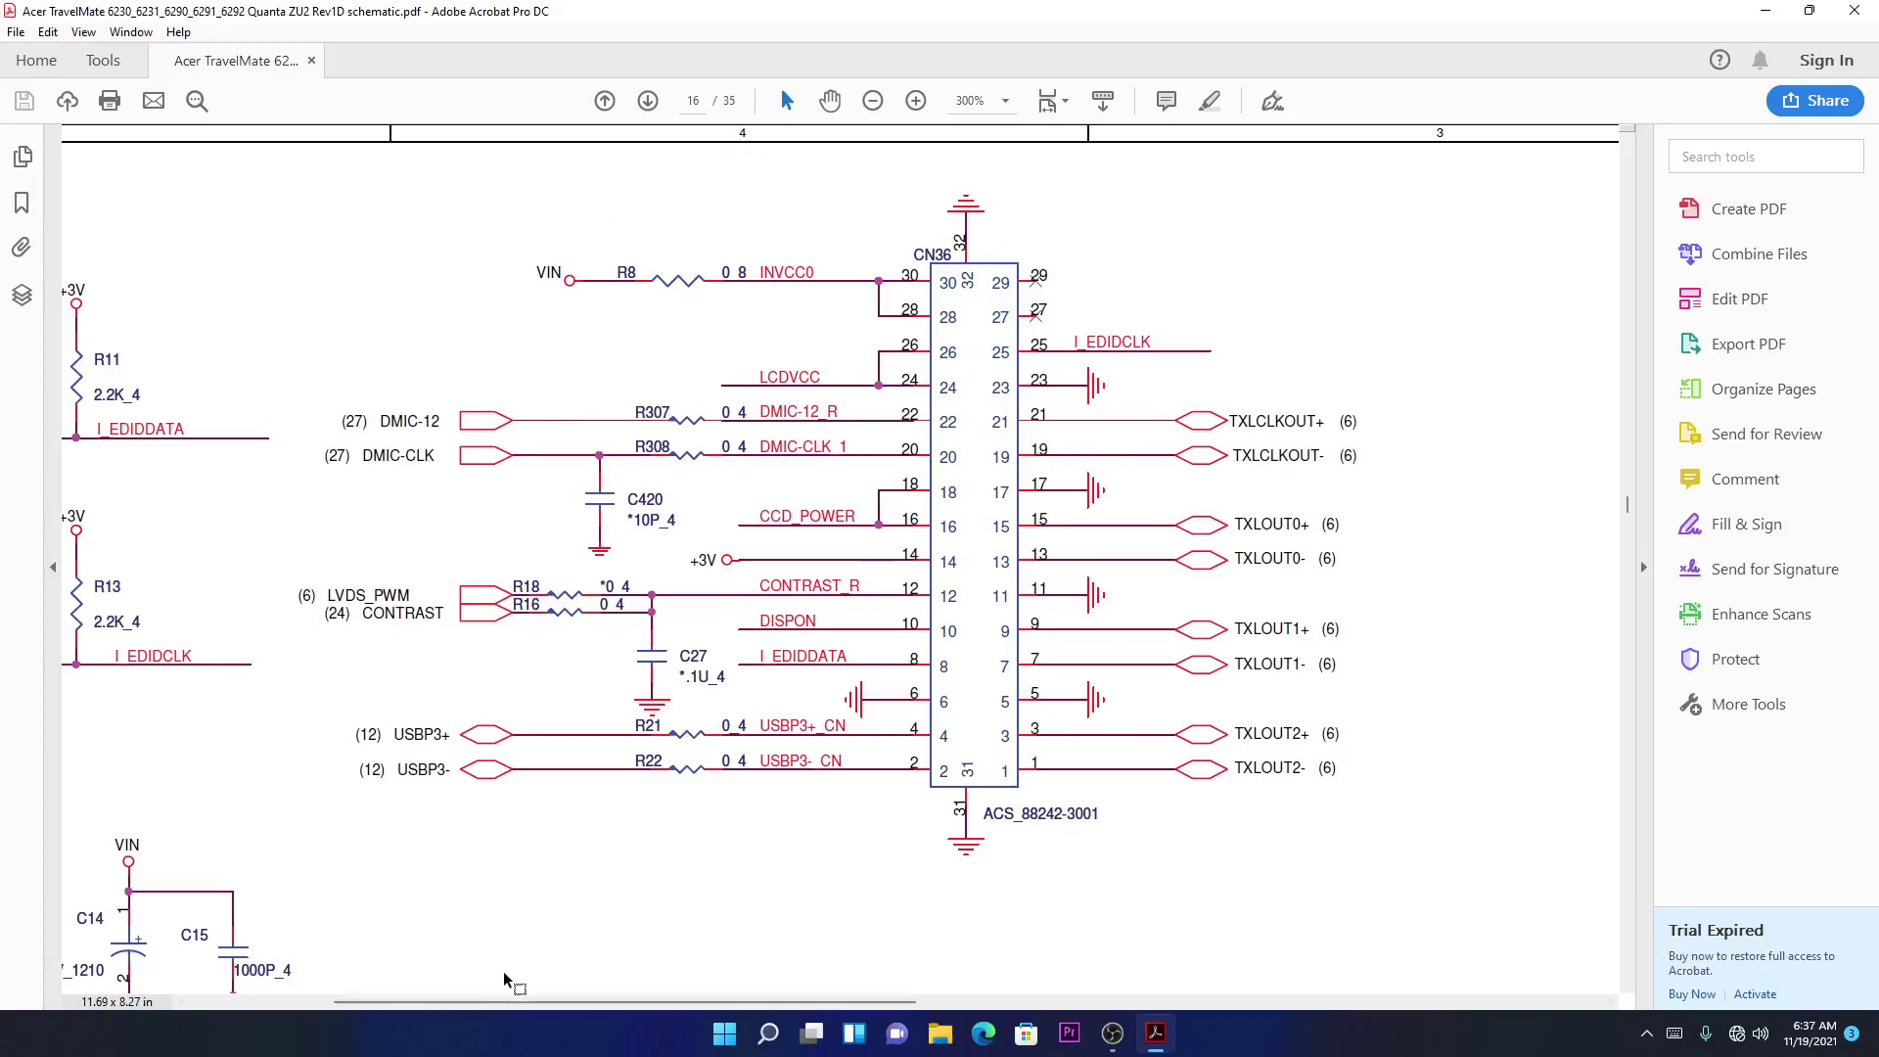
pyautogui.moveTo(508, 1003); pyautogui.dragTo(362, 1004)
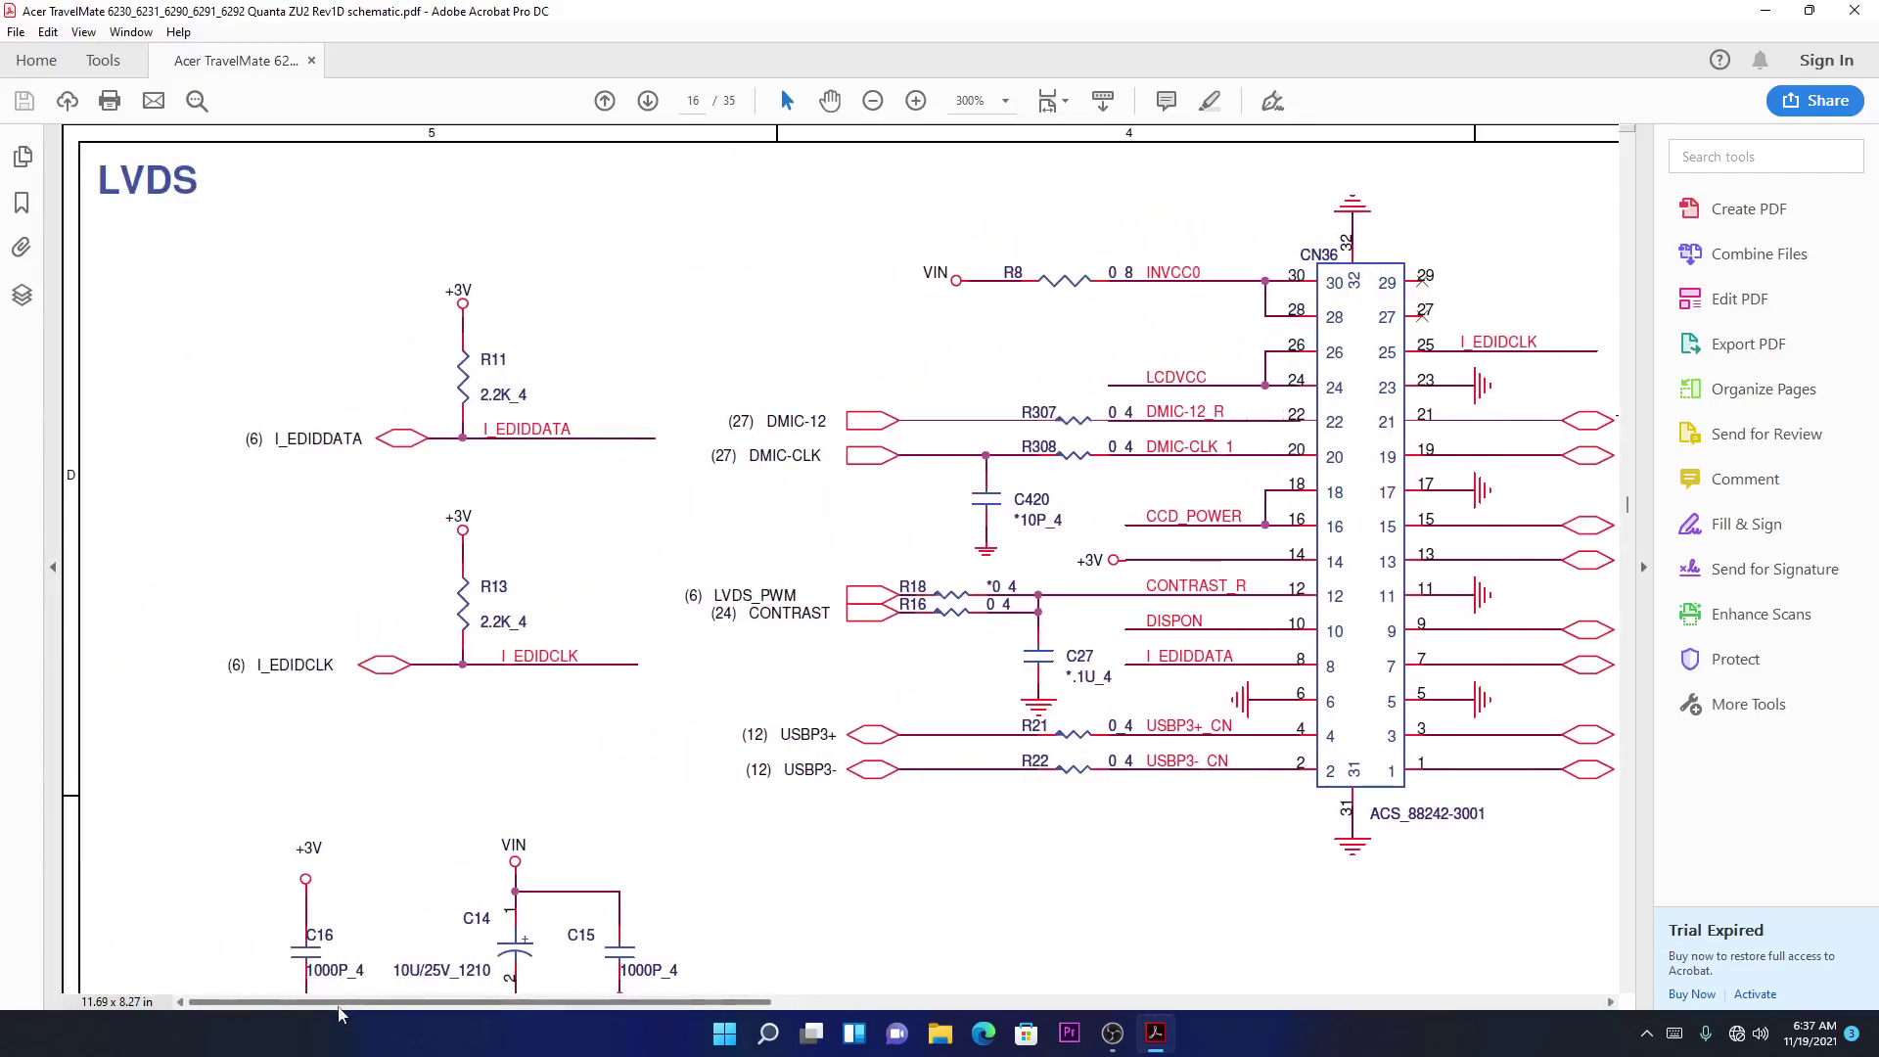
pyautogui.scroll(-1, 354, 548)
pyautogui.scroll(-1, 355, 548)
pyautogui.scroll(-1, 354, 547)
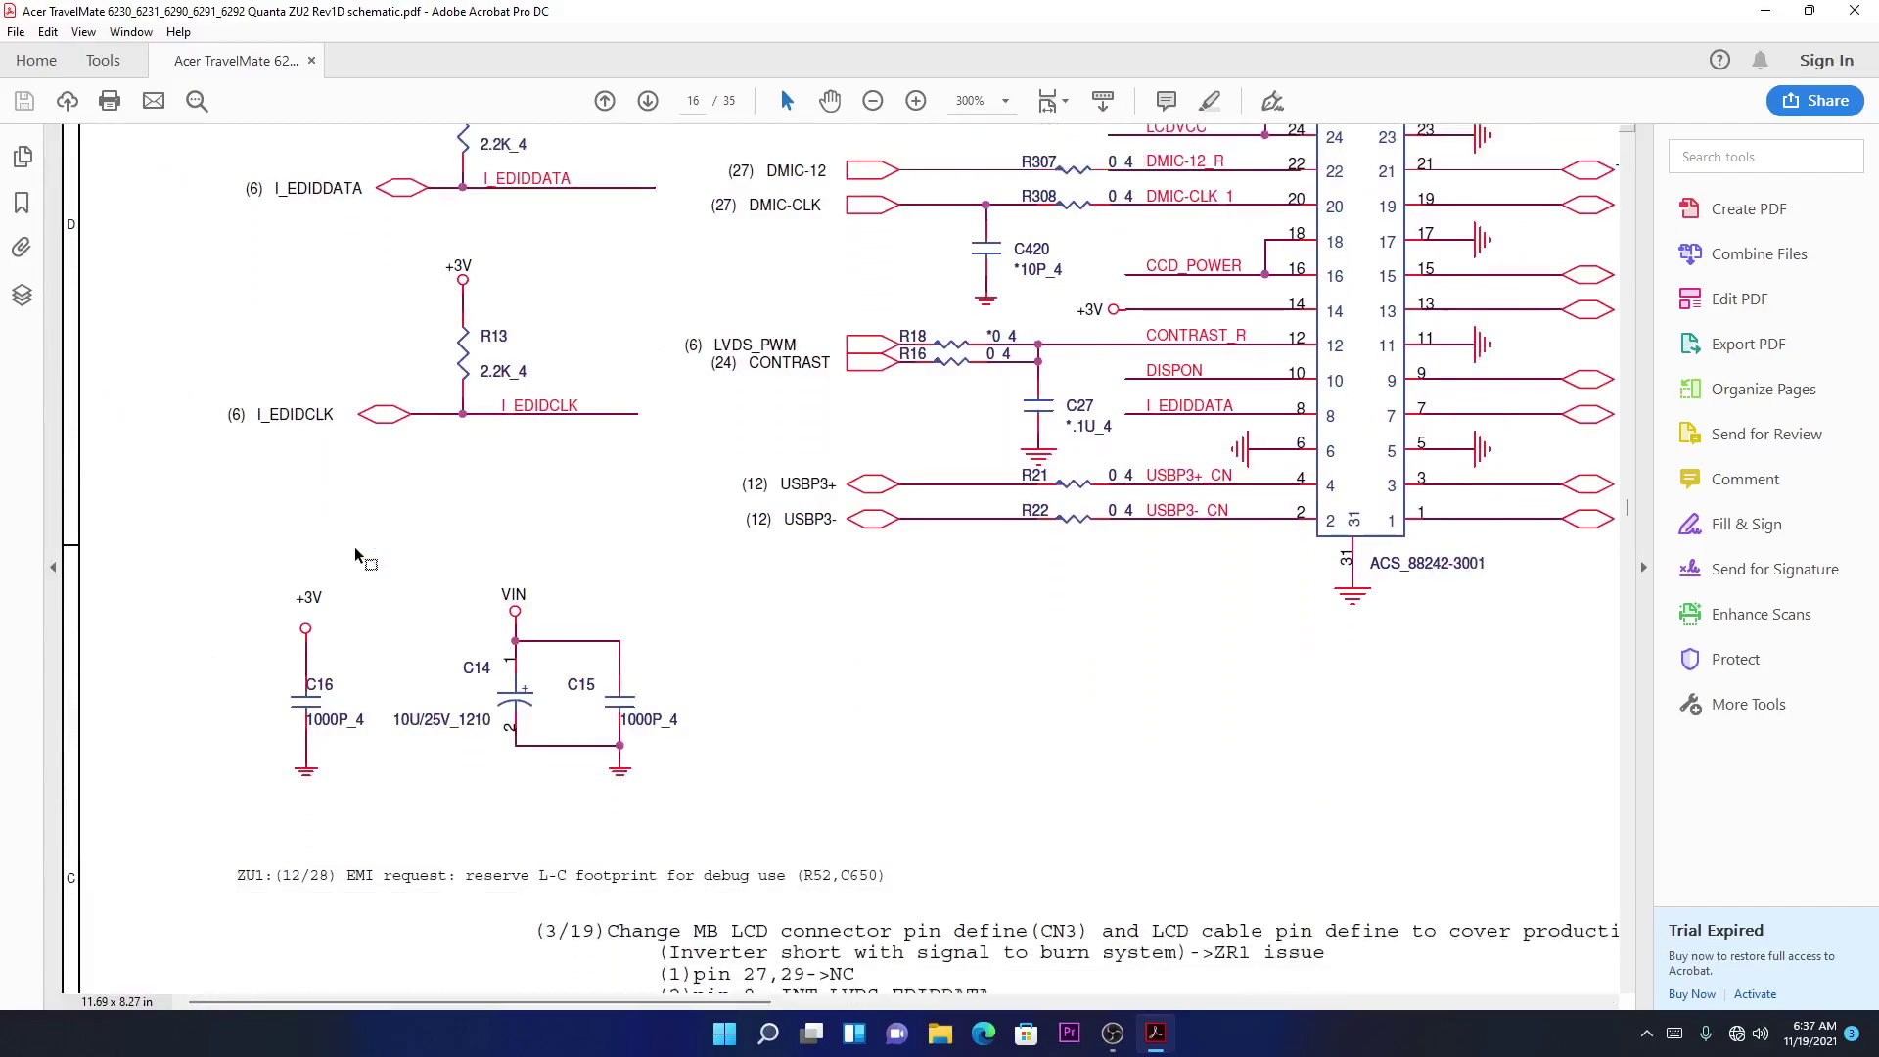
pyautogui.scroll(-1, 355, 548)
pyautogui.scroll(1, 354, 548)
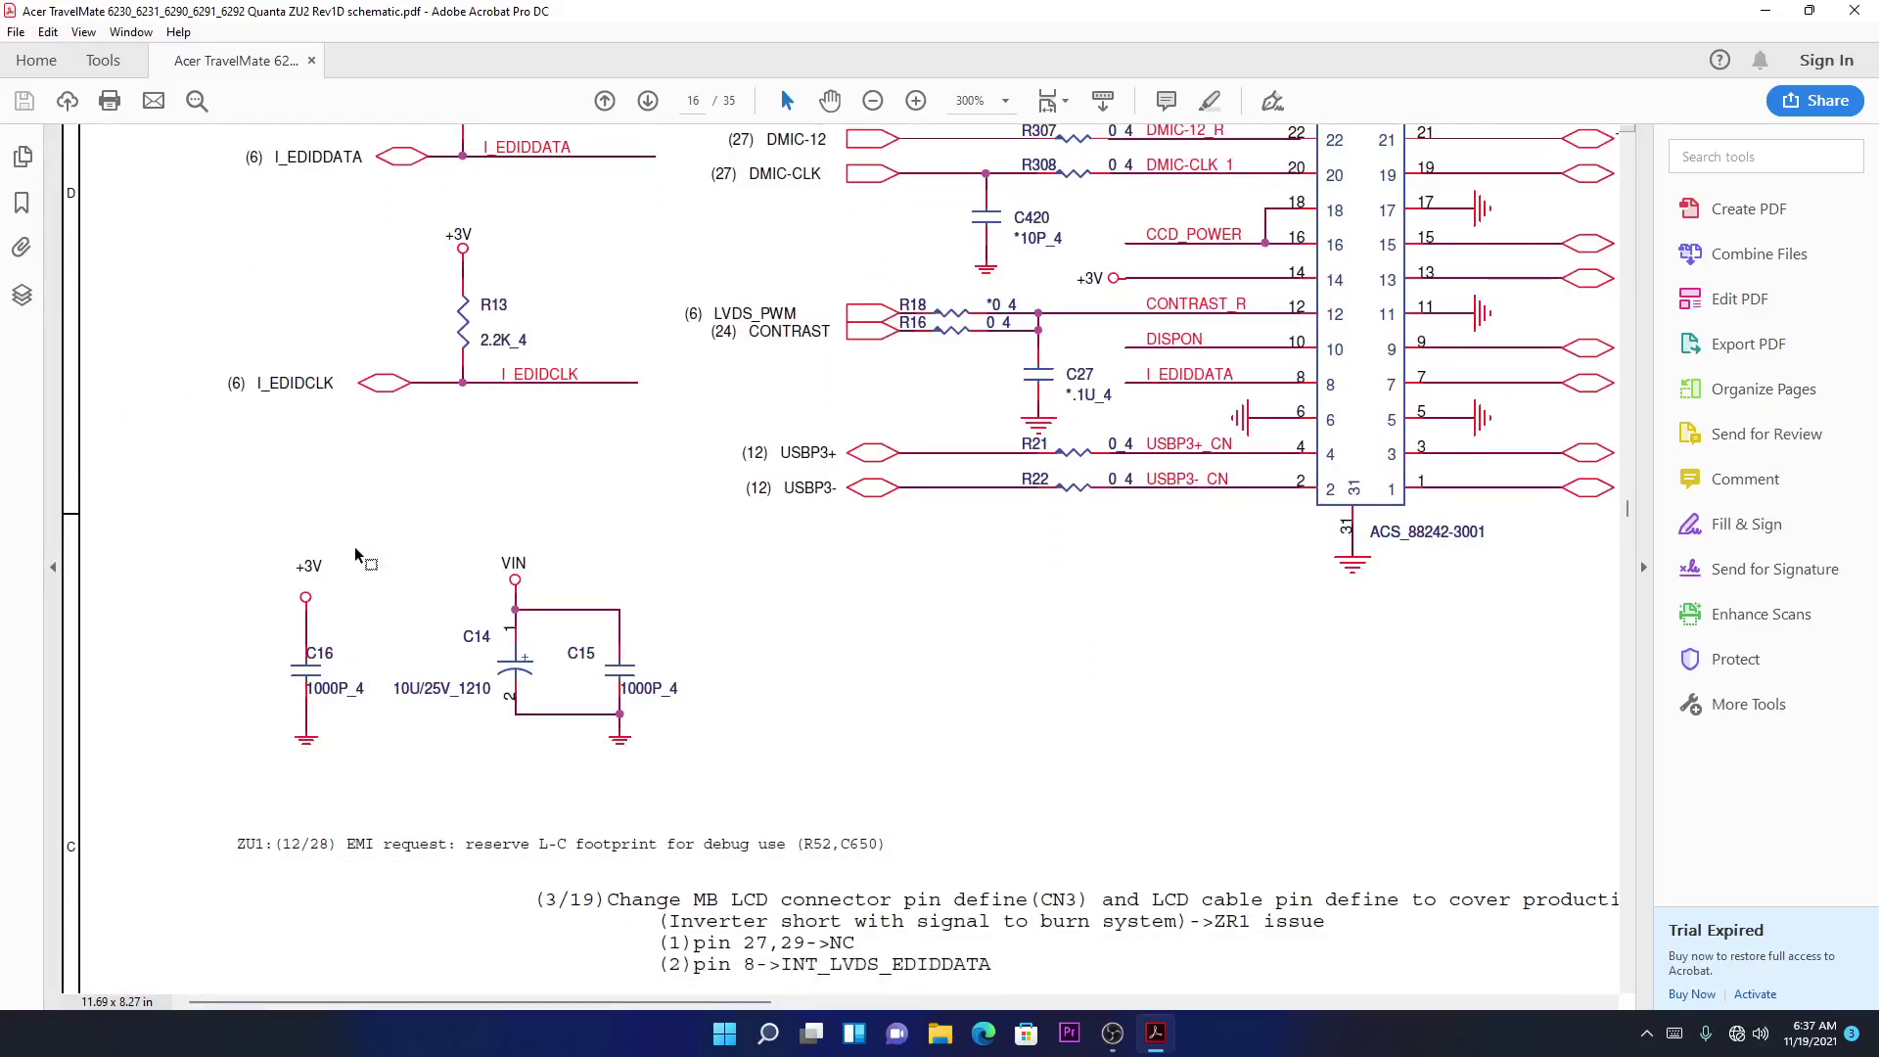
# Zoom page 16 out to 150% to show the LVDS connector and neighbouring sections.
pyautogui.click(874, 103)
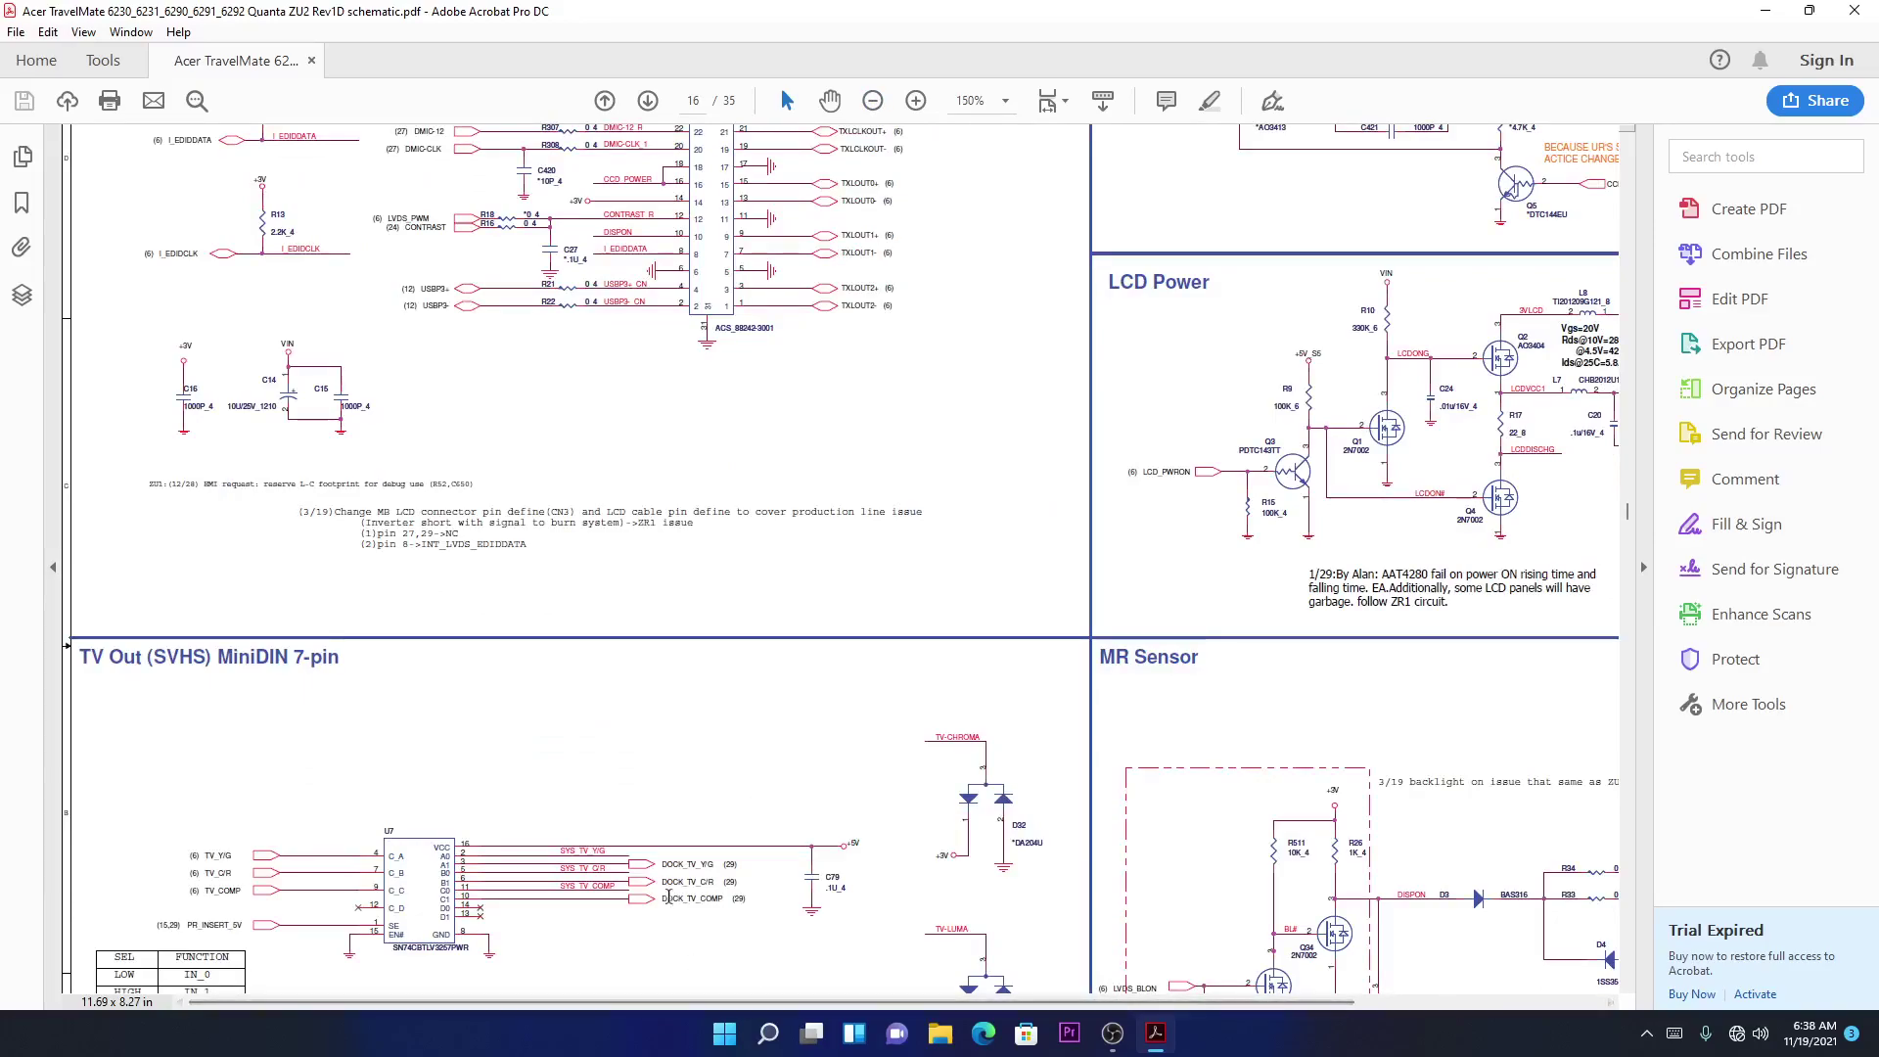
pyautogui.scroll(5, 1259, 619)
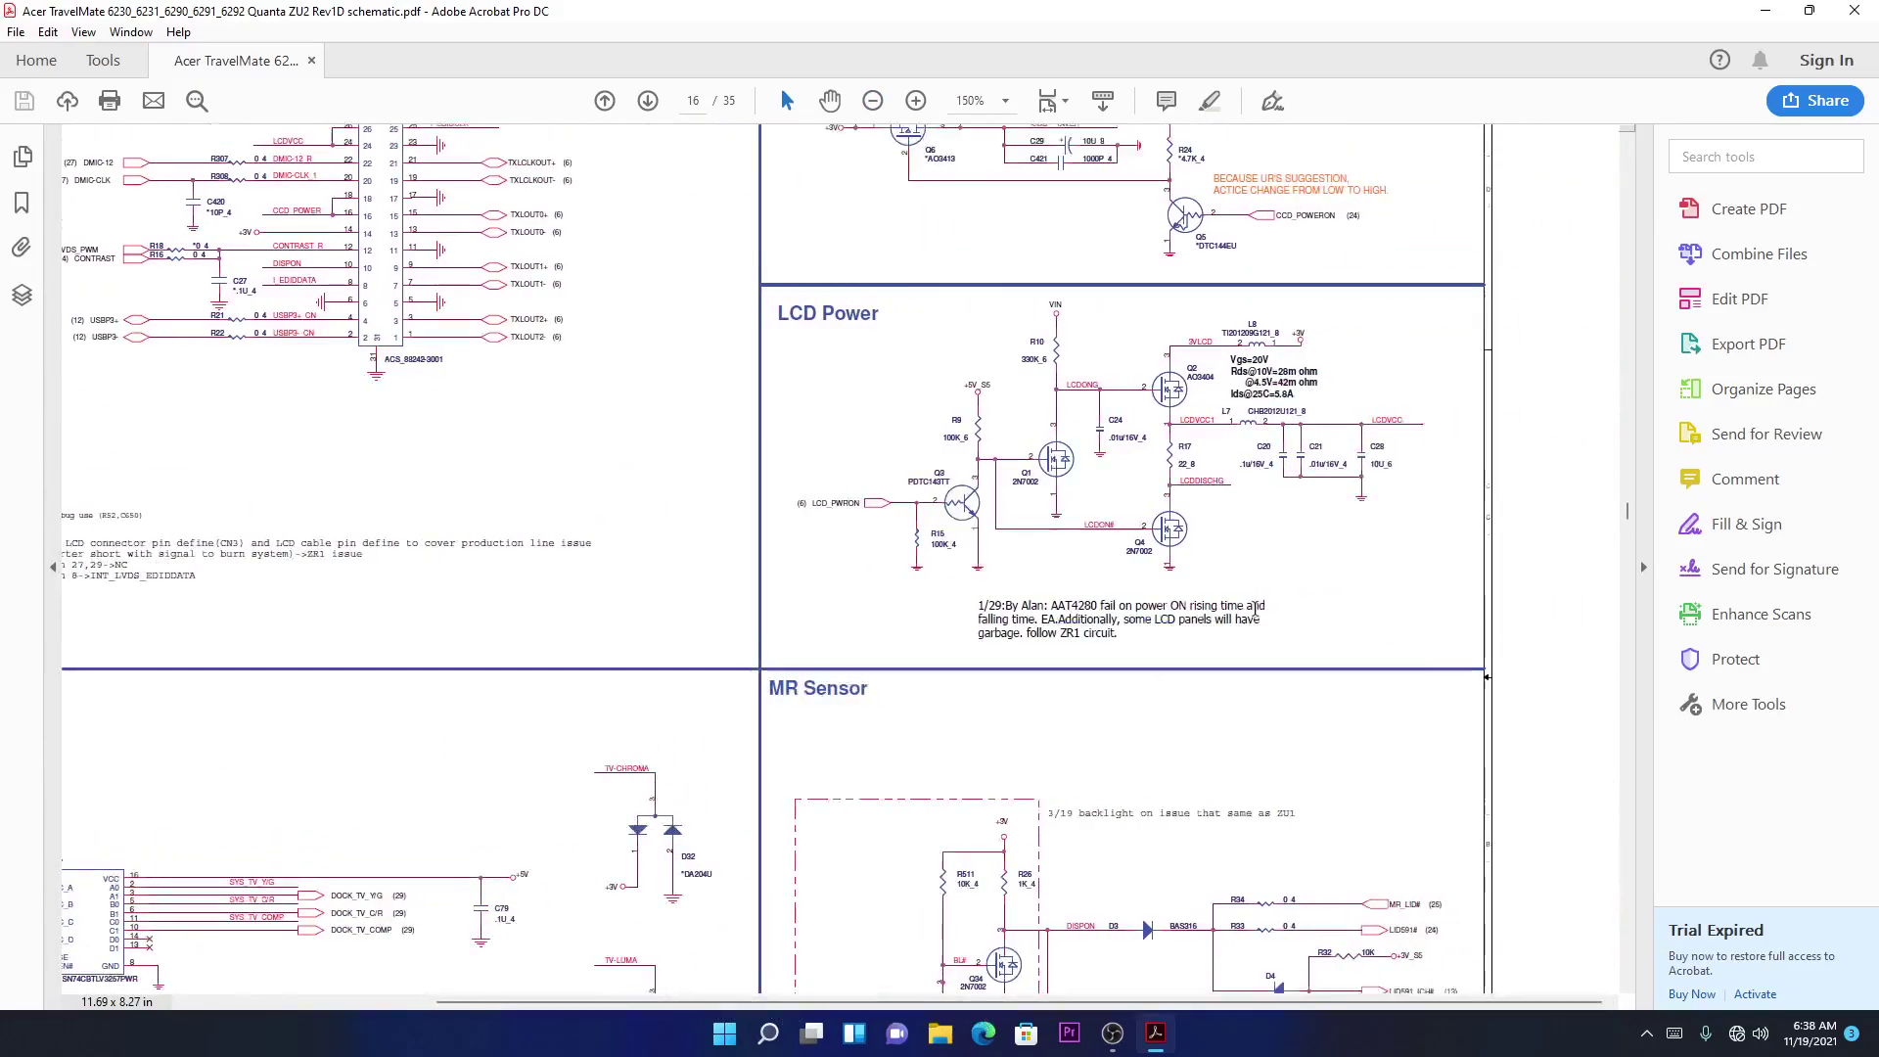
pyautogui.scroll(-5, 1259, 618)
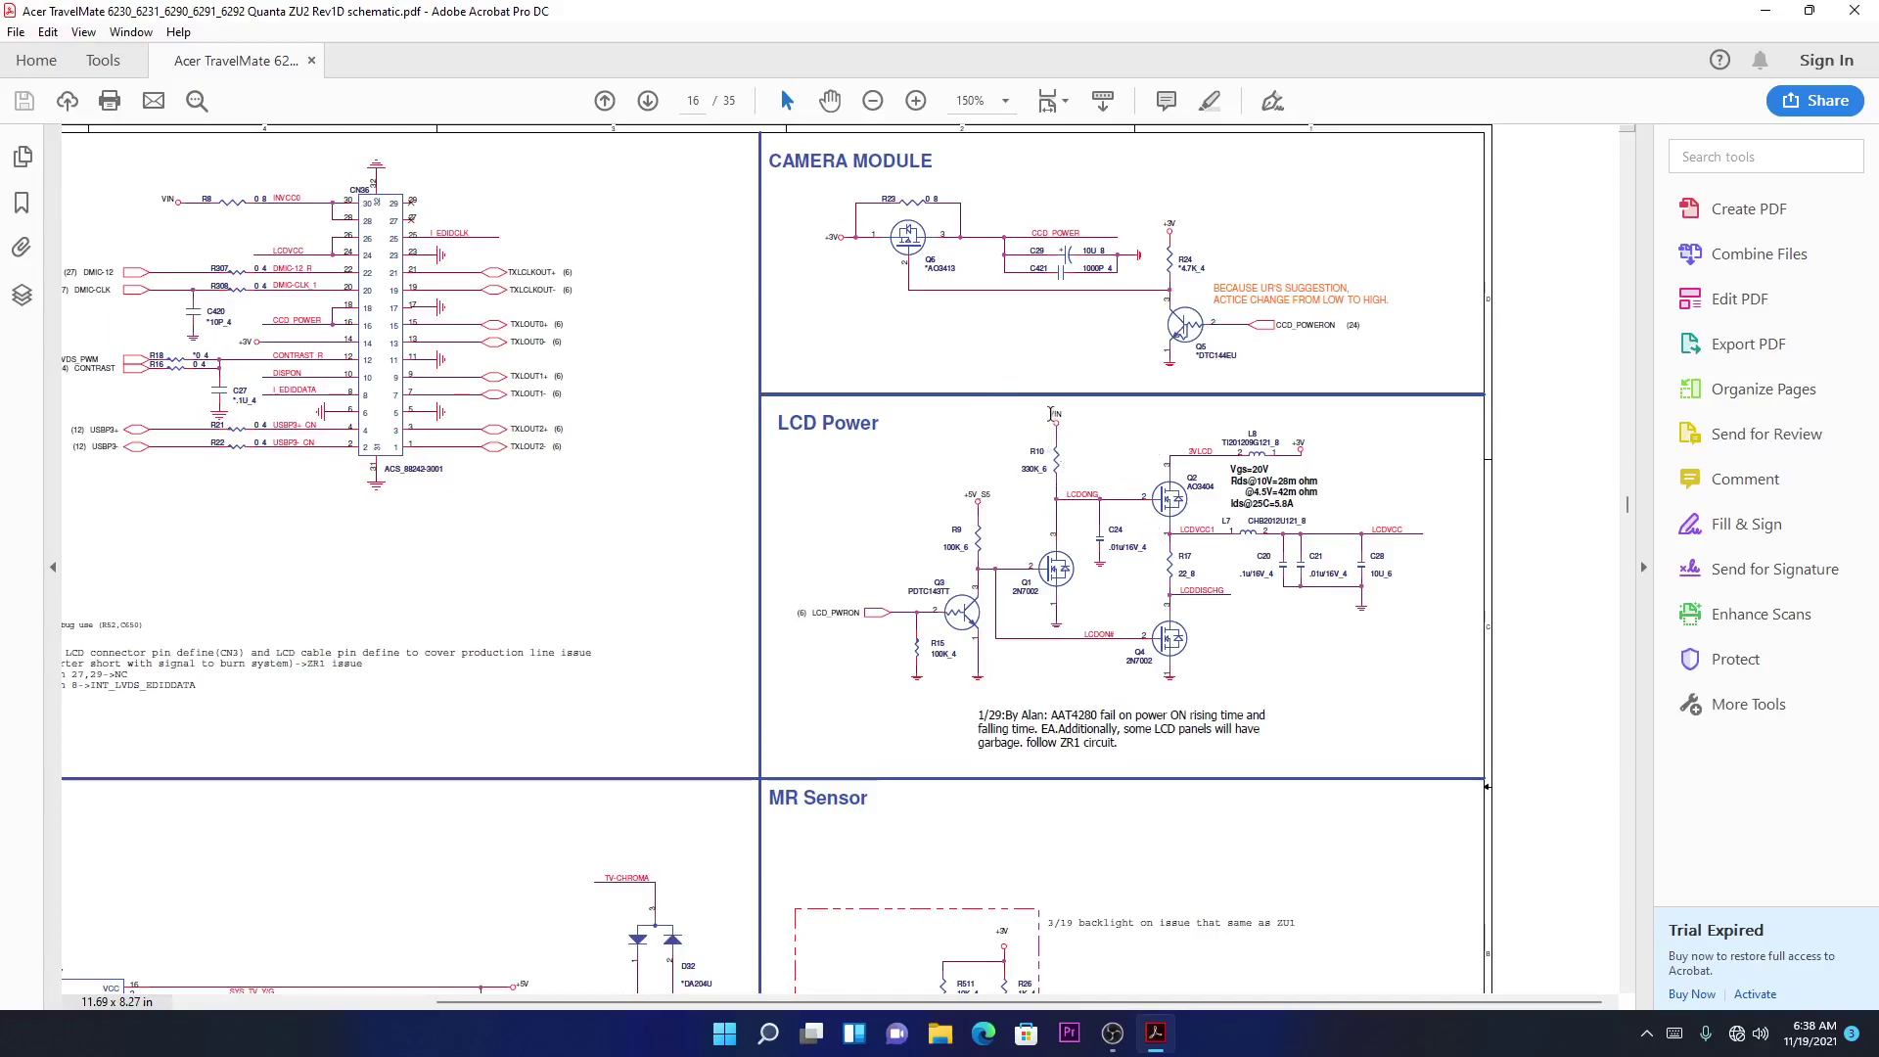
# Highlight the VIN label in the LCD Power block near R10, then clear the selection.
pyautogui.moveTo(1049, 415); pyautogui.dragTo(1070, 414)
pyautogui.moveTo(777, 422); pyautogui.dragTo(923, 484)
pyautogui.click(921, 482)
pyautogui.moveTo(825, 1005); pyautogui.dragTo(680, 1011)
pyautogui.scroll(-1, 678, 1010)
pyautogui.scroll(-1, 1111, 522)
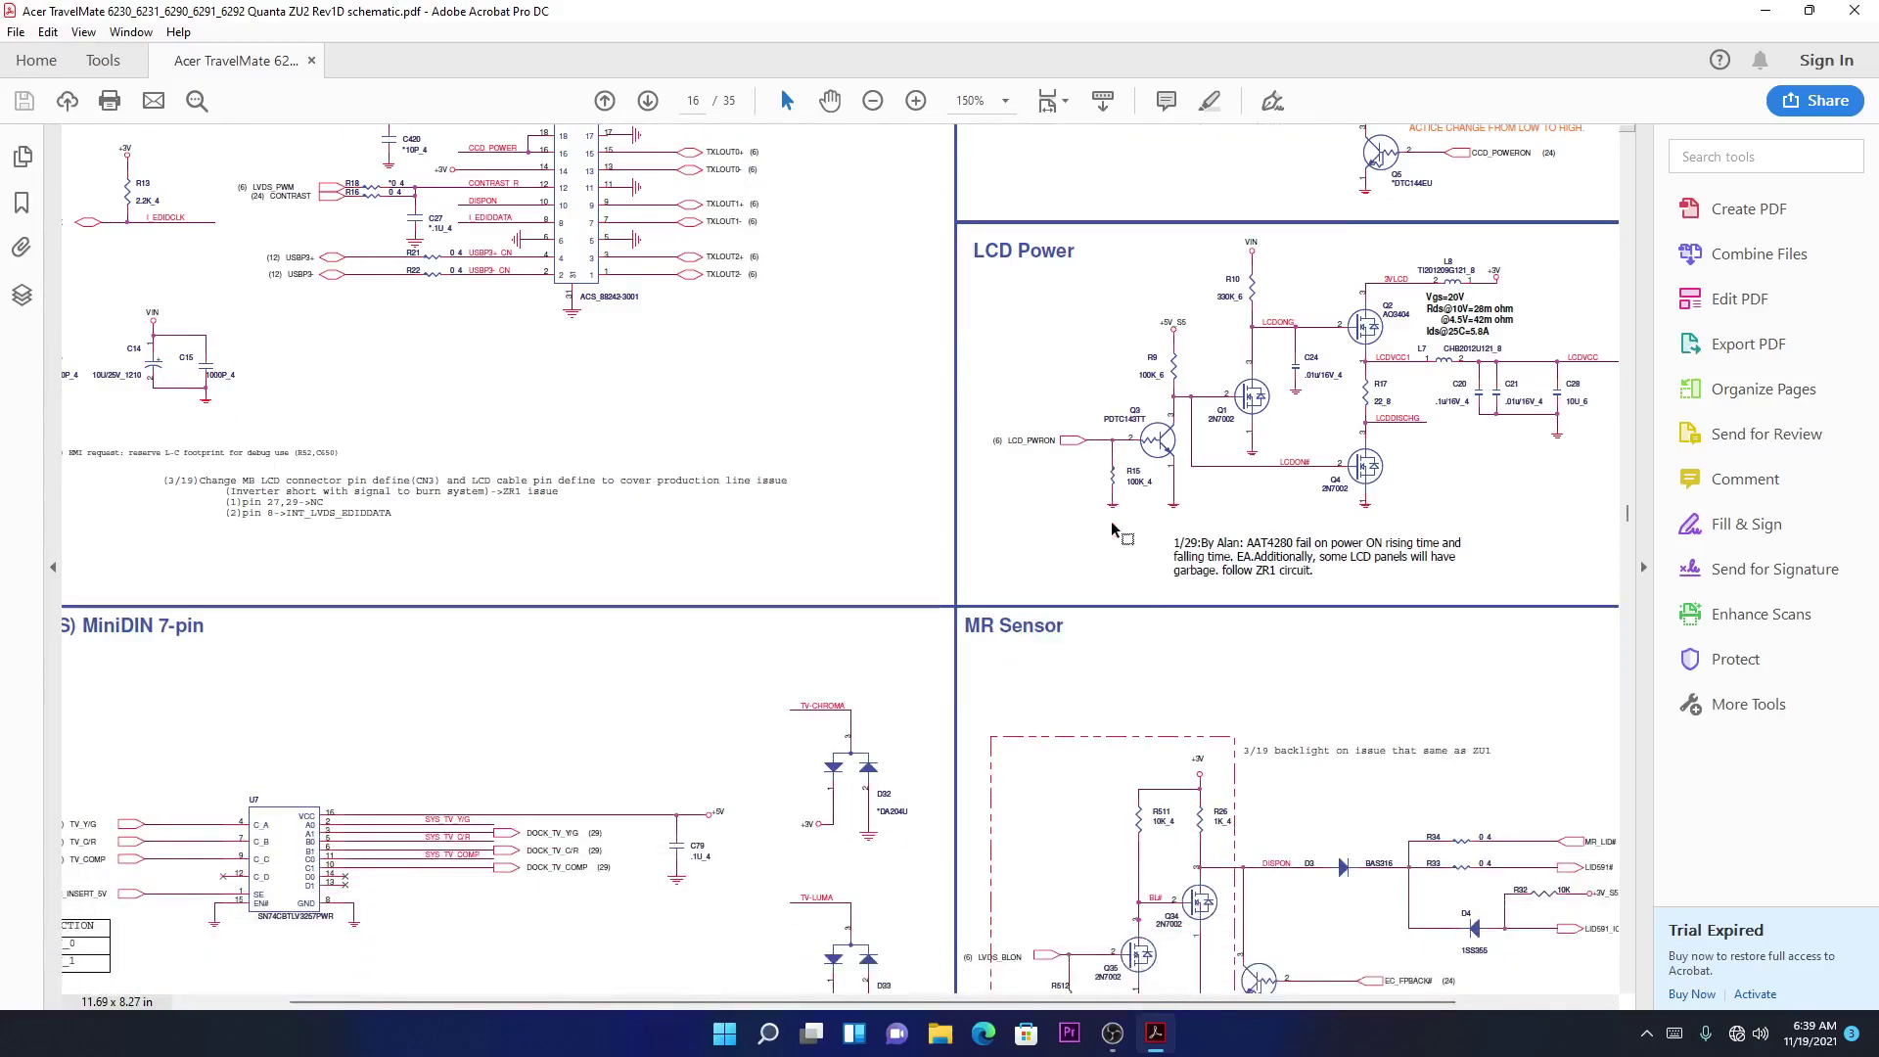
pyautogui.scroll(-1, 1111, 523)
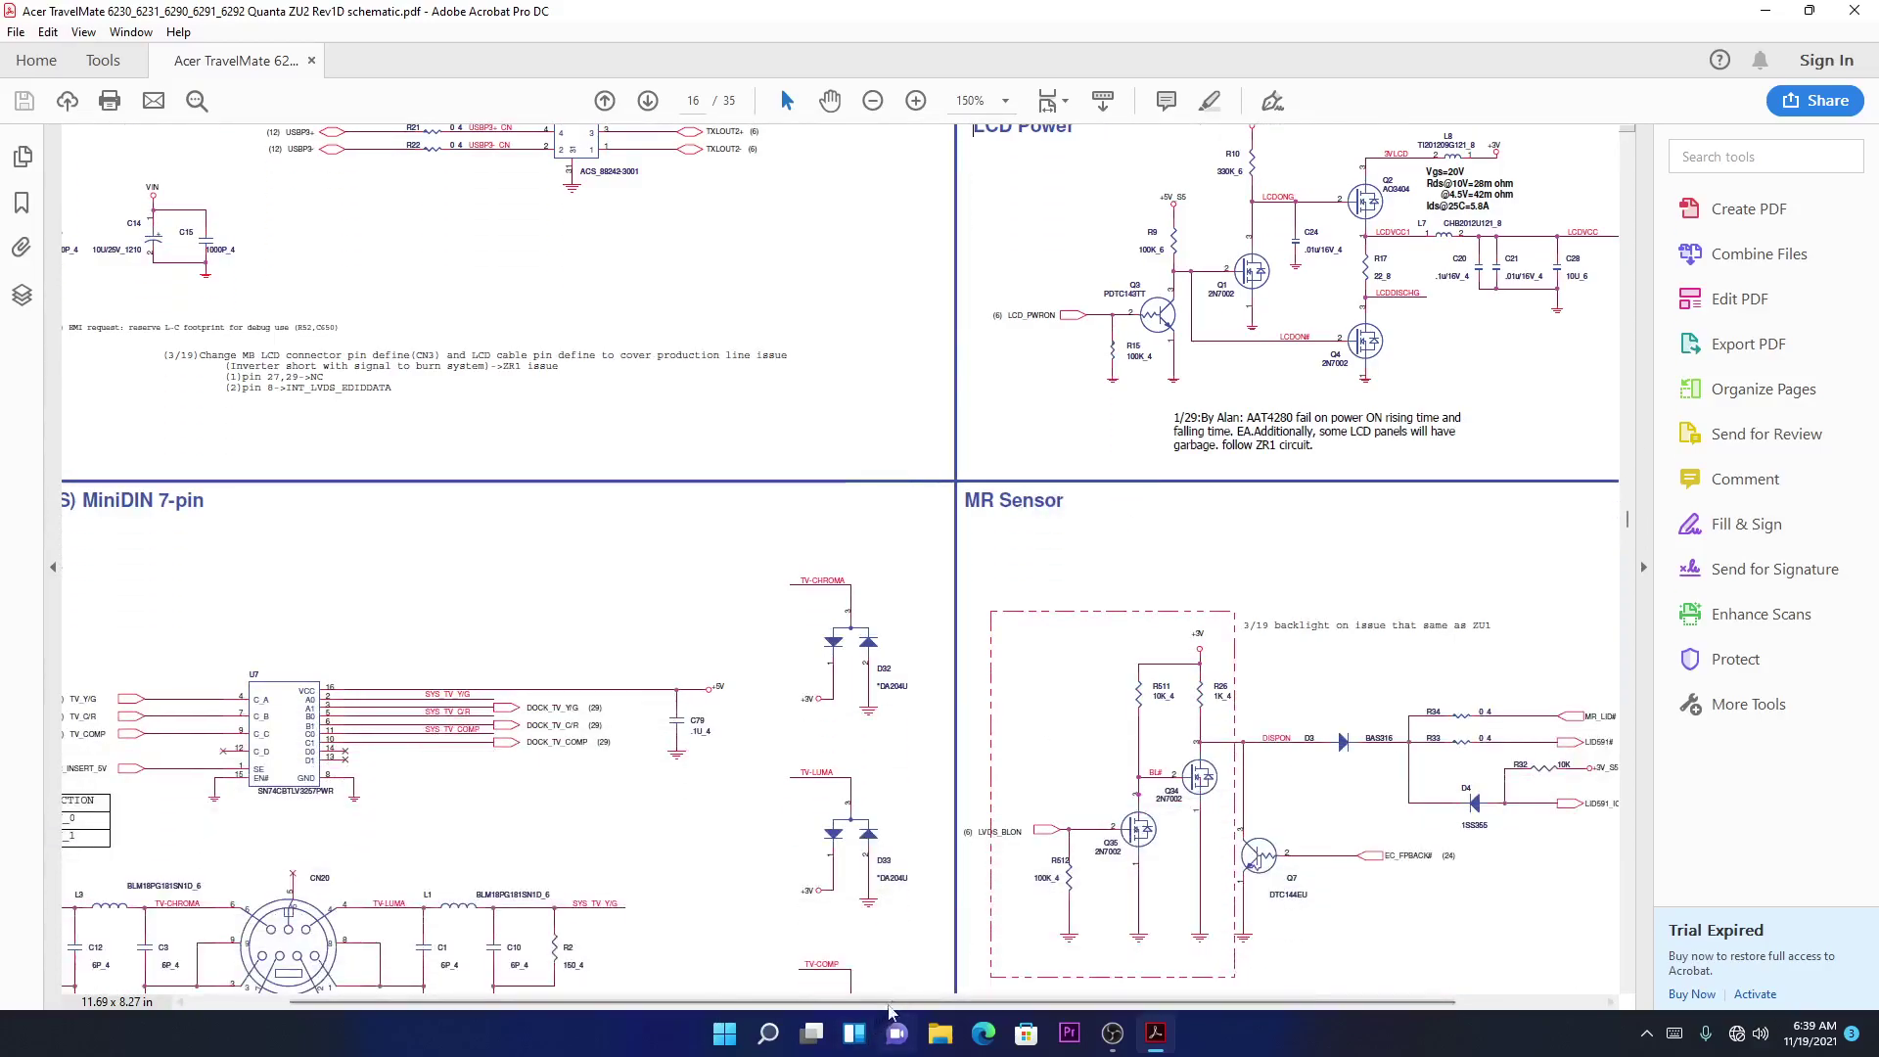
# Pan page 16 back to the LVDS section and zoom in on connector CN36.
pyautogui.moveTo(866, 1008); pyautogui.dragTo(756, 1007)
pyautogui.scroll(1, 206, 478)
pyautogui.scroll(1, 206, 478)
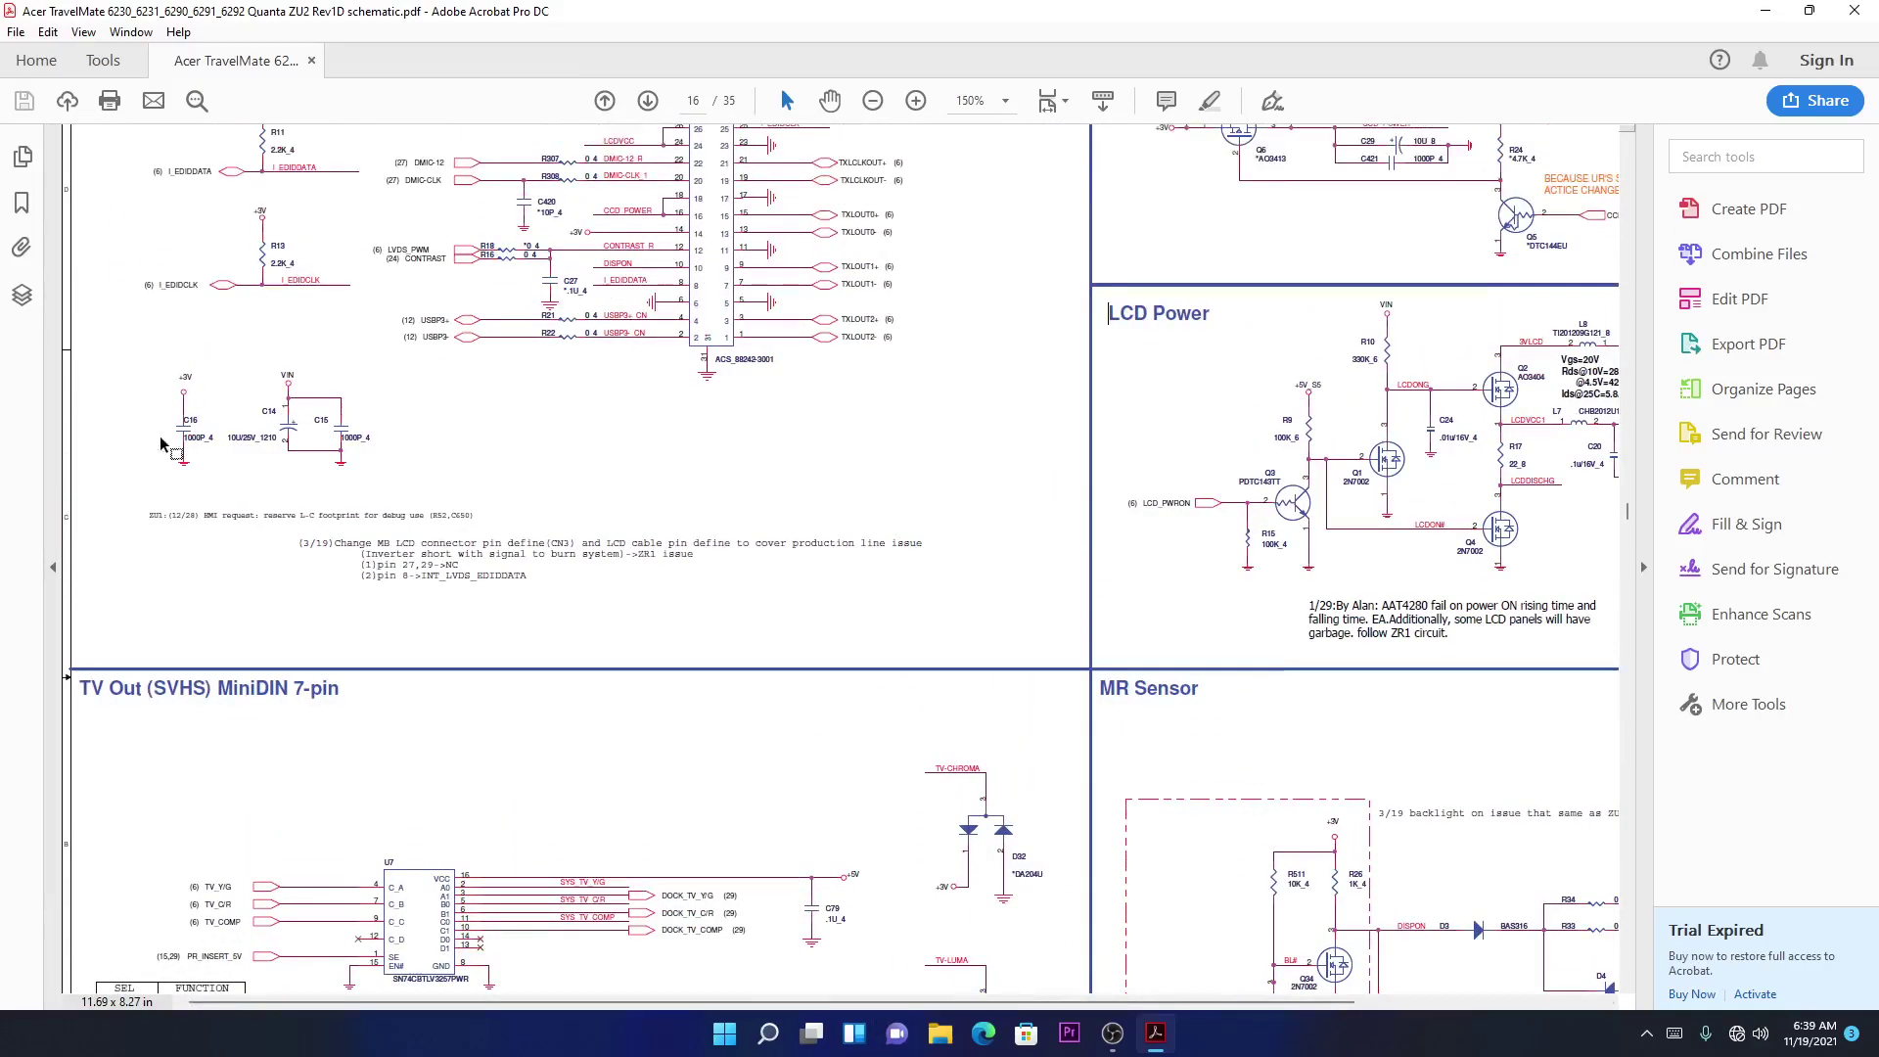
pyautogui.scroll(1, 176, 452)
pyautogui.scroll(3, 169, 443)
pyautogui.scroll(-4, 169, 440)
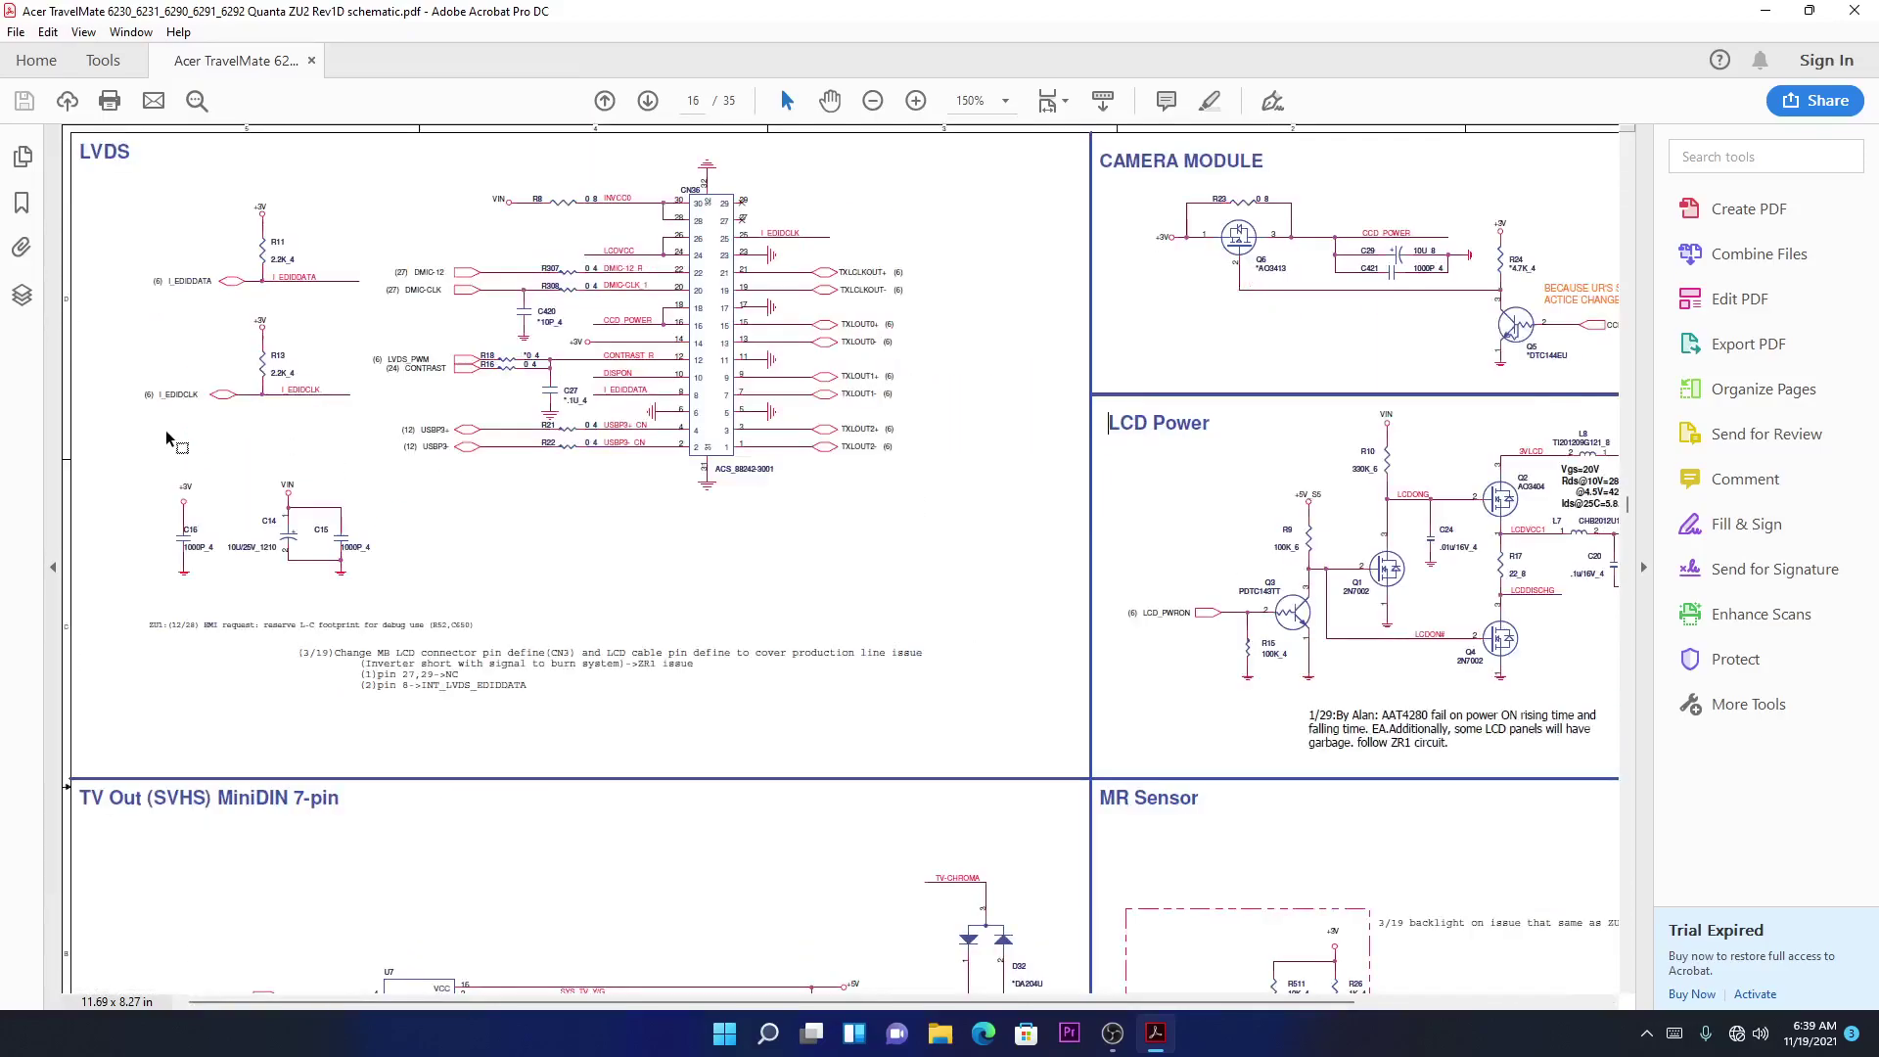
pyautogui.scroll(1, 168, 440)
pyautogui.scroll(3, 173, 444)
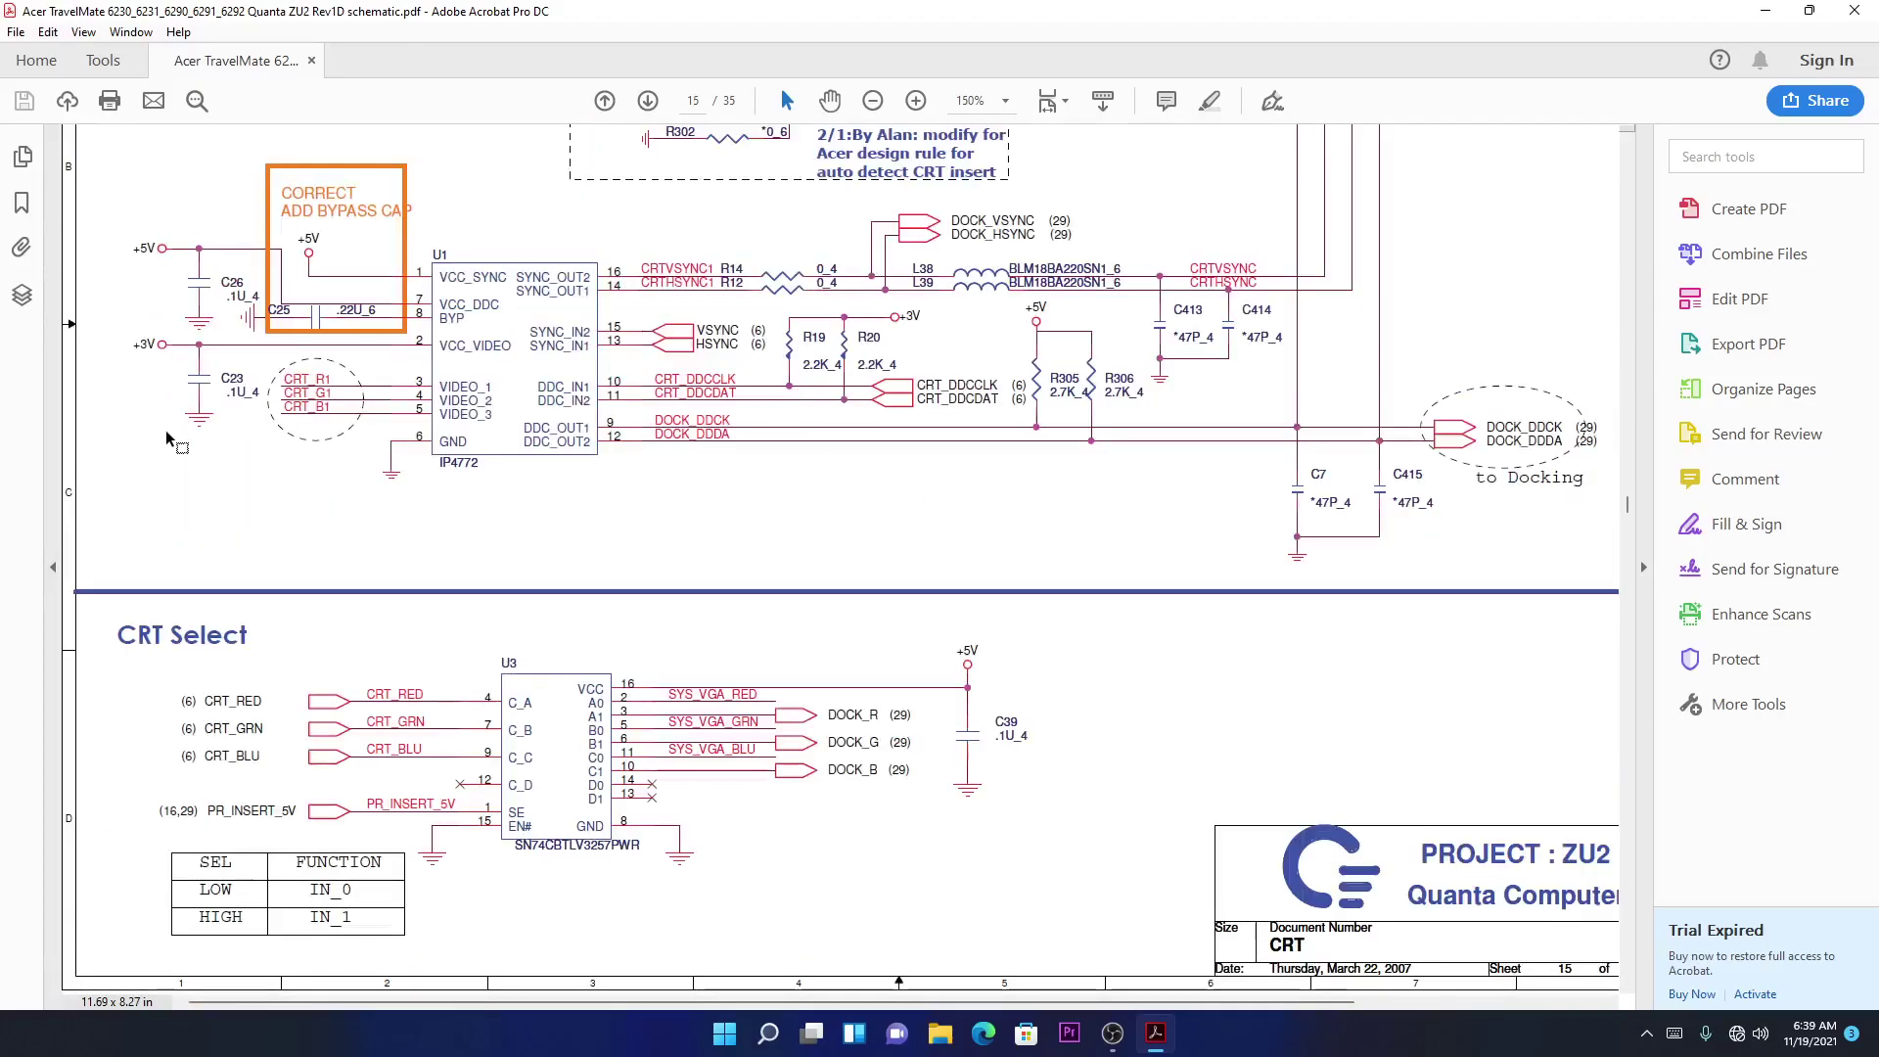
pyautogui.scroll(-3, 279, 353)
pyautogui.click(915, 99)
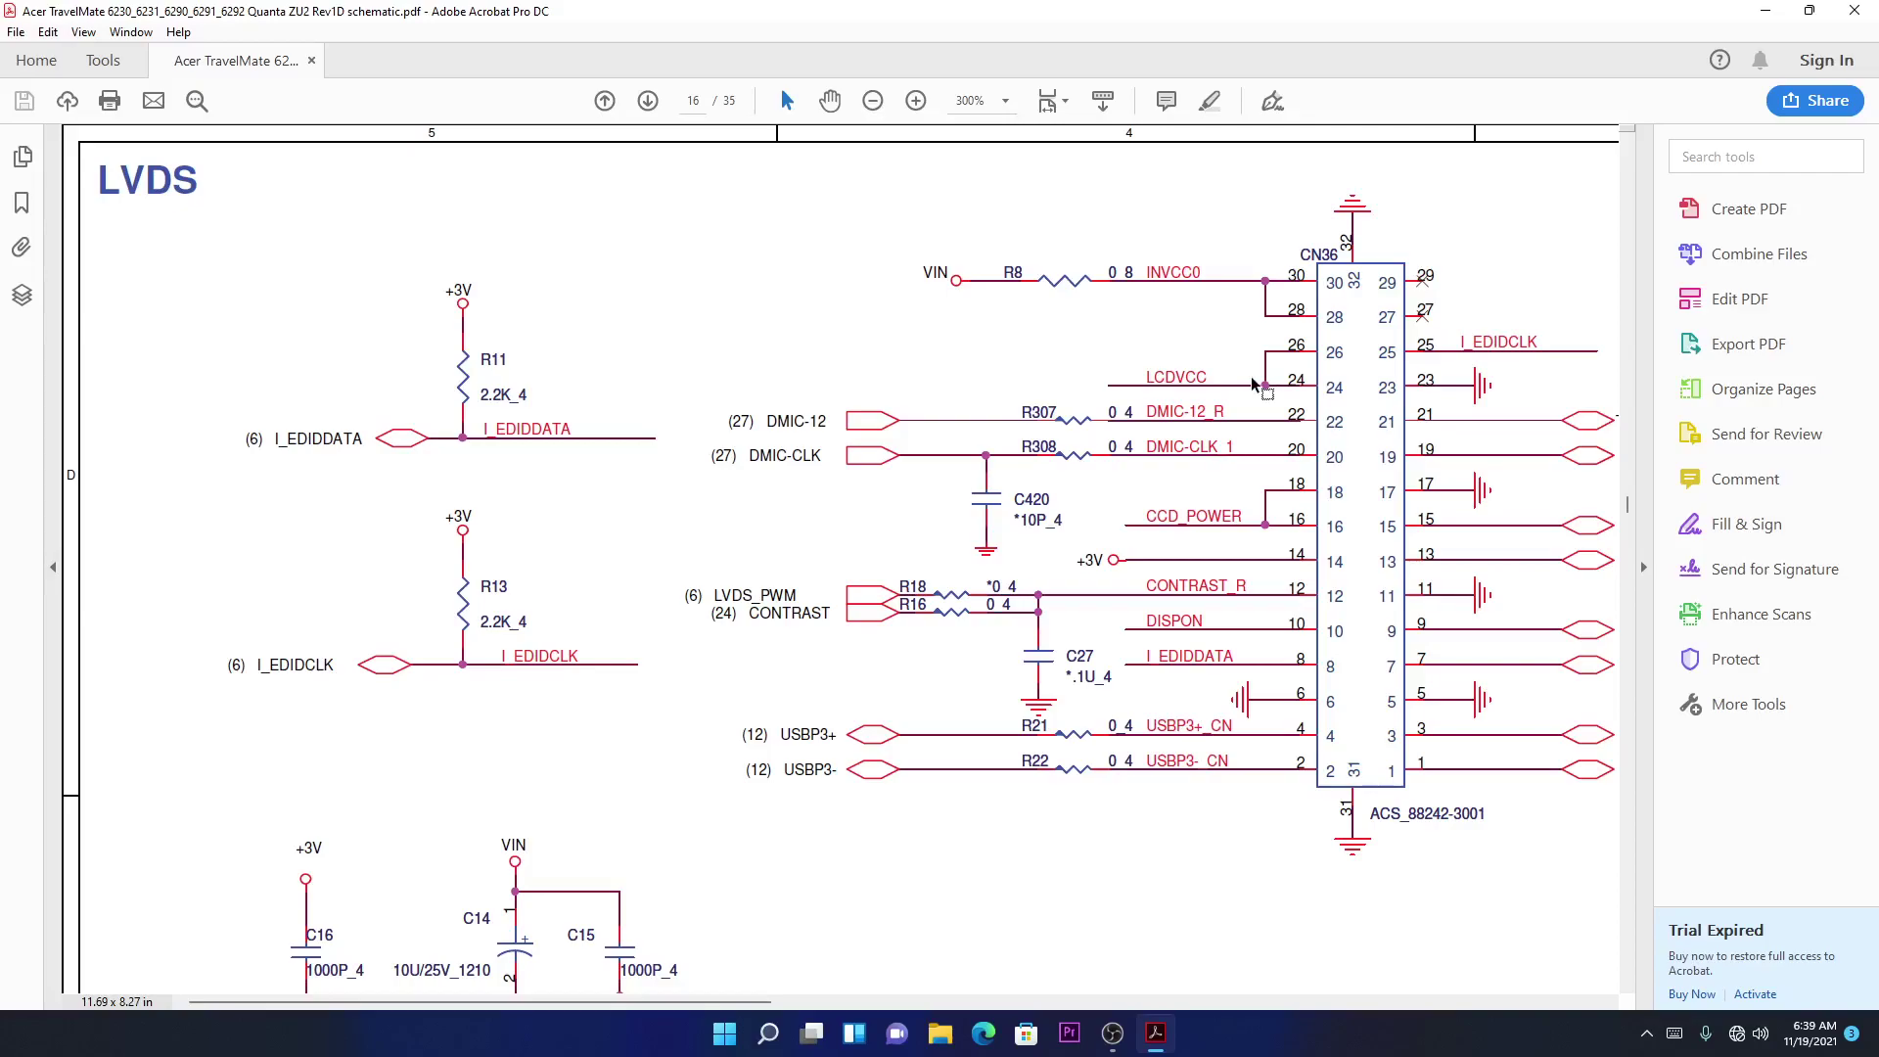
# Highlight the DISPON, VIN, INVCC0 and LCDVCC net labels on CN36 in turn.
pyautogui.moveTo(1143, 621); pyautogui.dragTo(1207, 622)
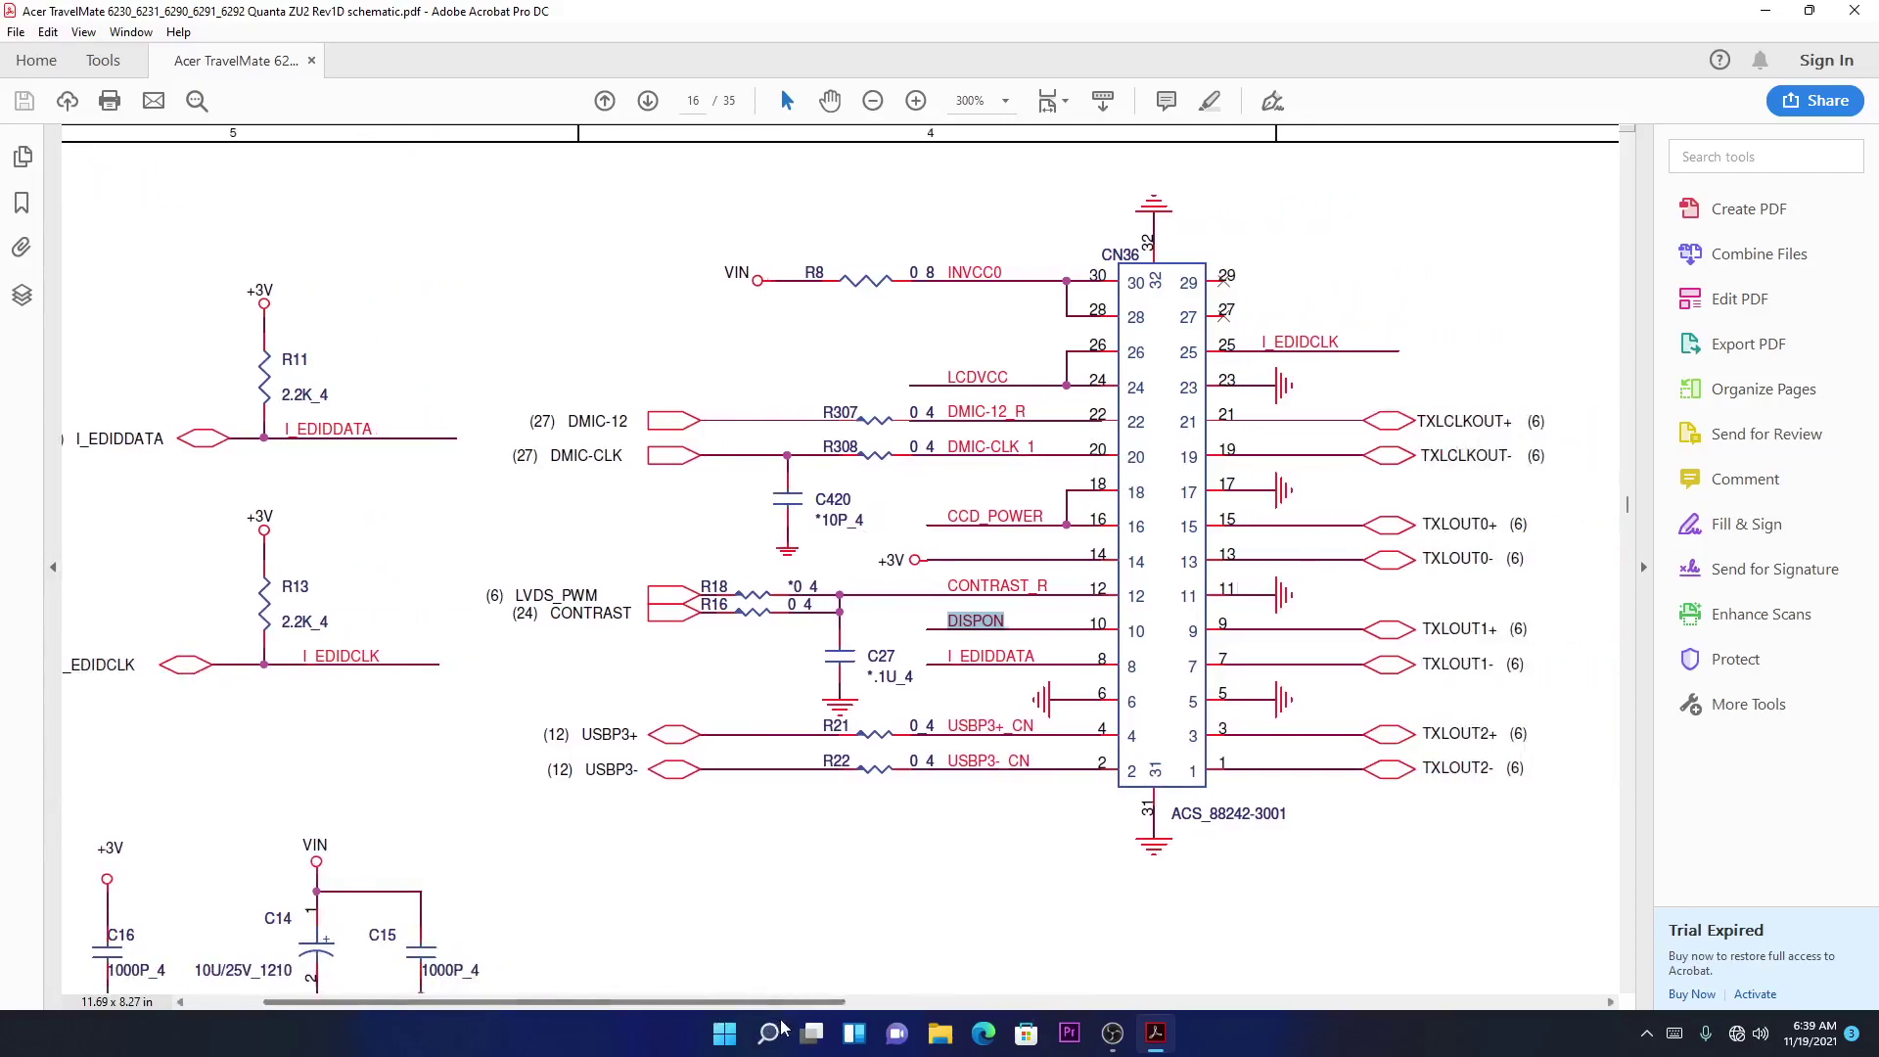
pyautogui.moveTo(782, 1028); pyautogui.dragTo(798, 1028)
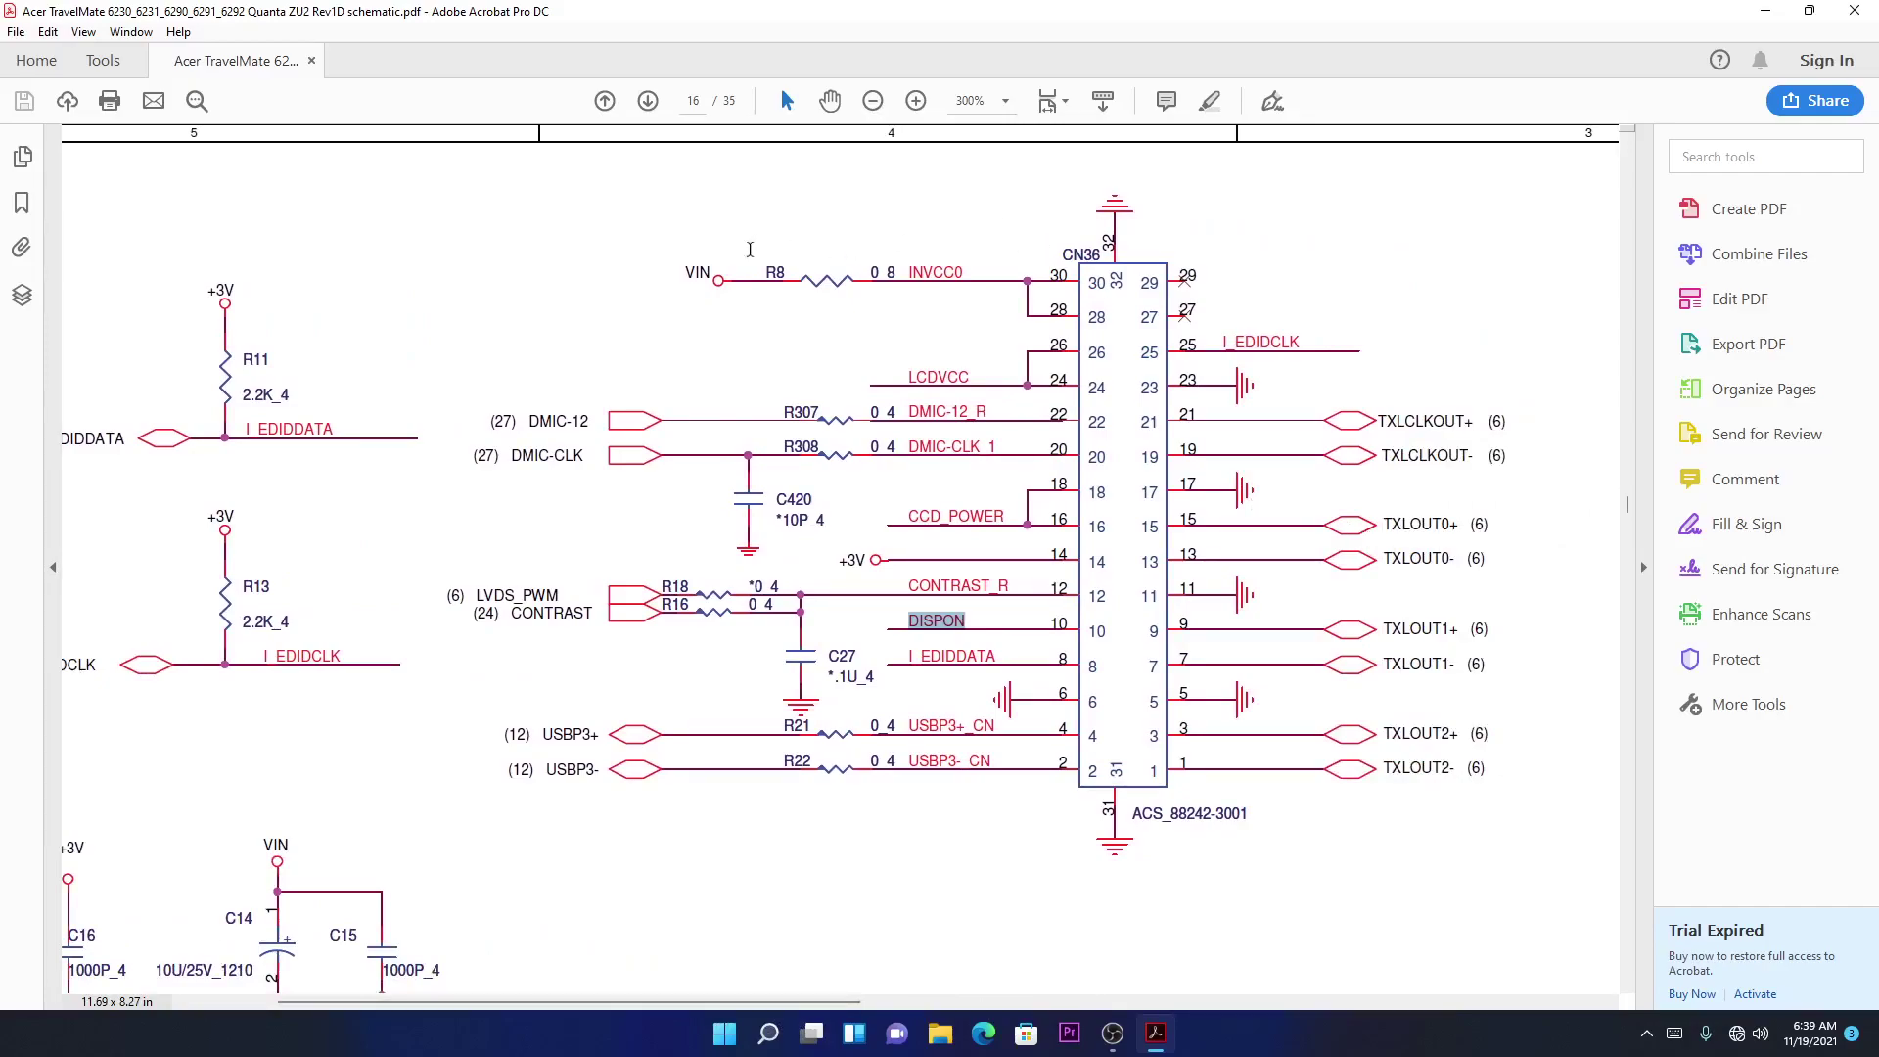
pyautogui.moveTo(681, 274); pyautogui.dragTo(737, 274)
pyautogui.moveTo(921, 273); pyautogui.dragTo(945, 274)
pyautogui.click(905, 379)
pyautogui.moveTo(906, 379); pyautogui.dragTo(971, 381)
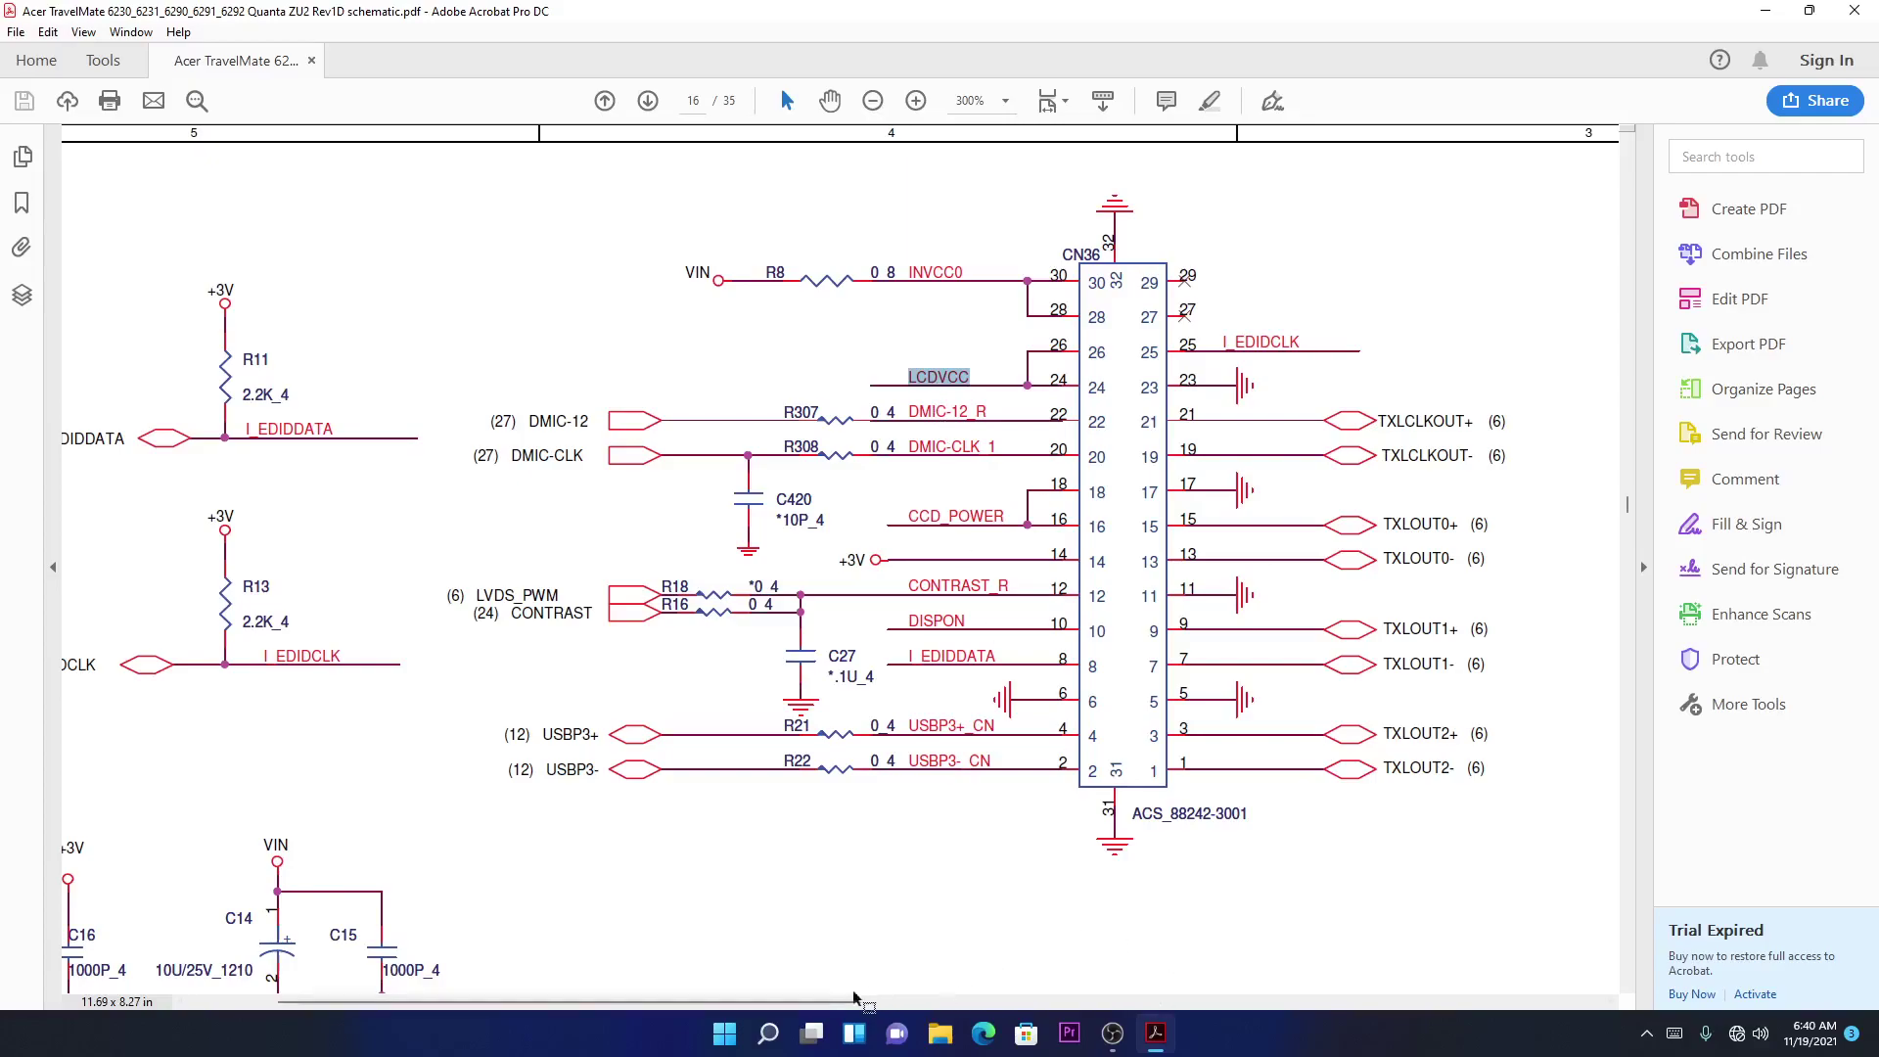
pyautogui.moveTo(845, 1004); pyautogui.dragTo(1313, 1002)
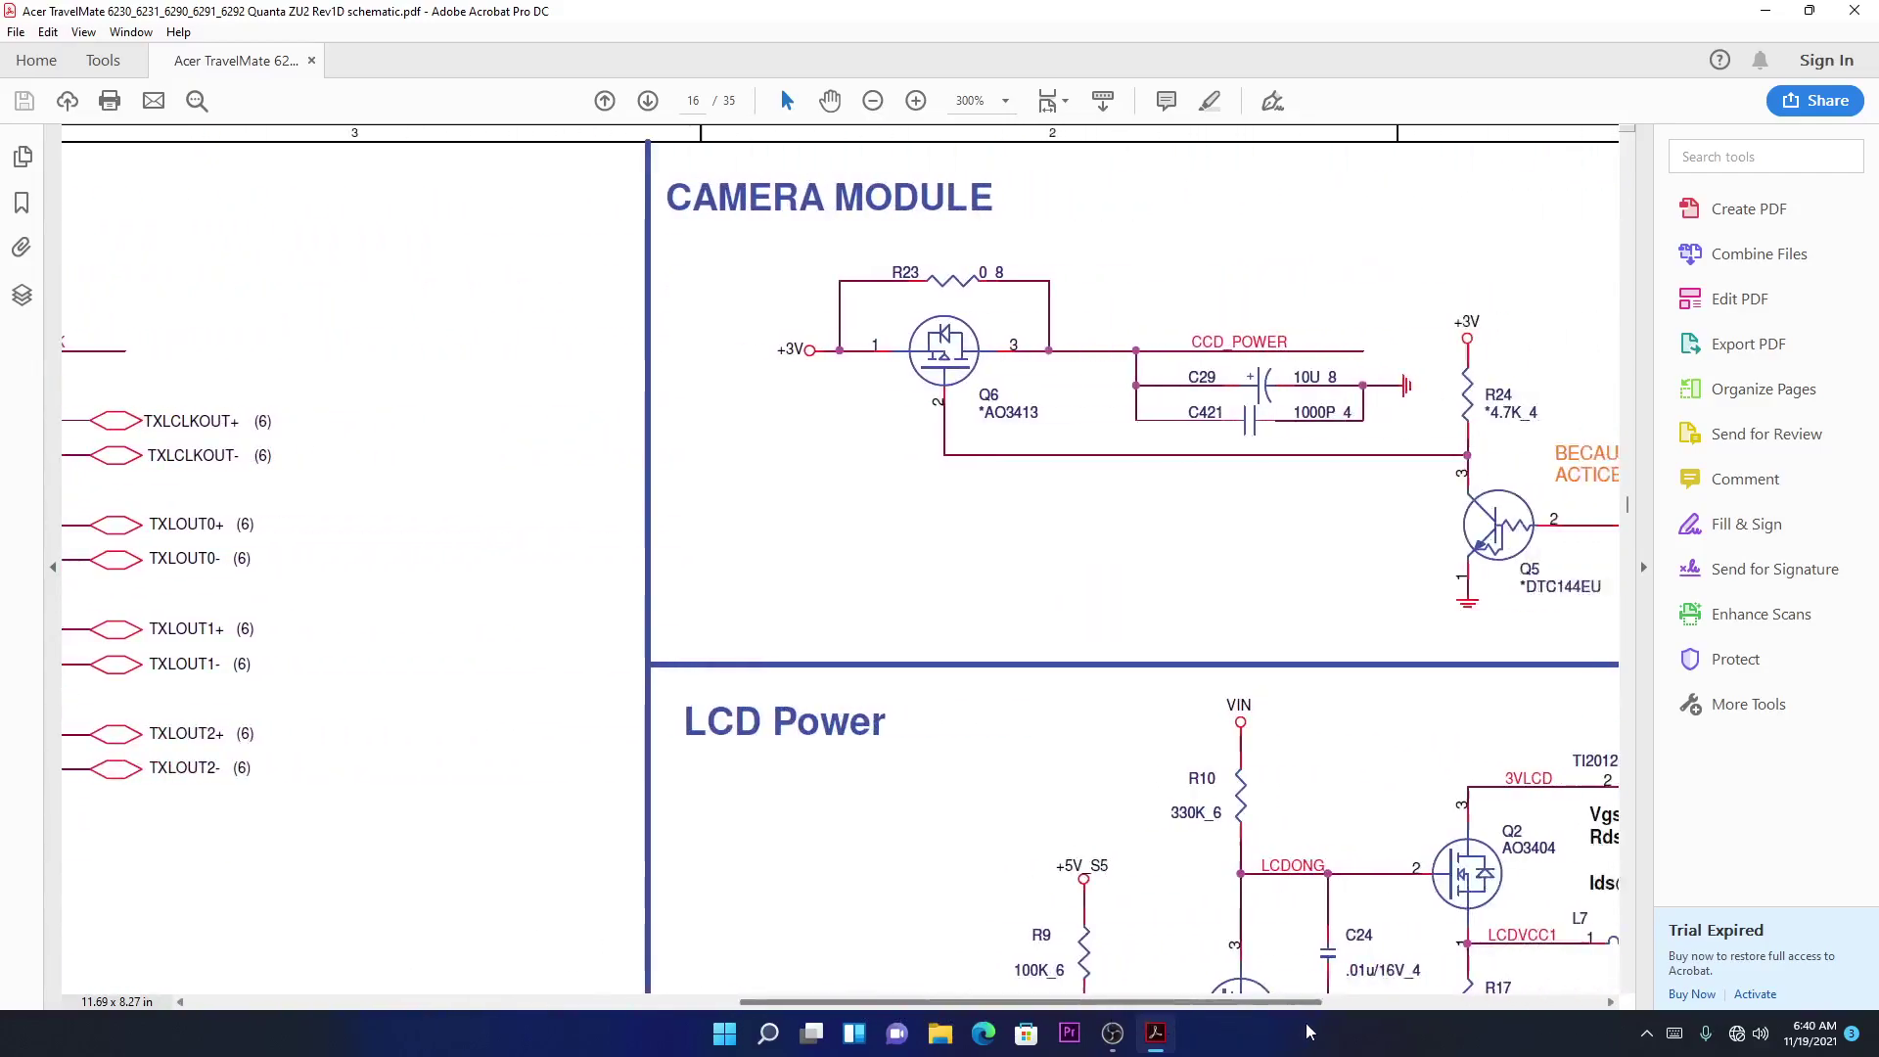
pyautogui.scroll(-2, 1468, 742)
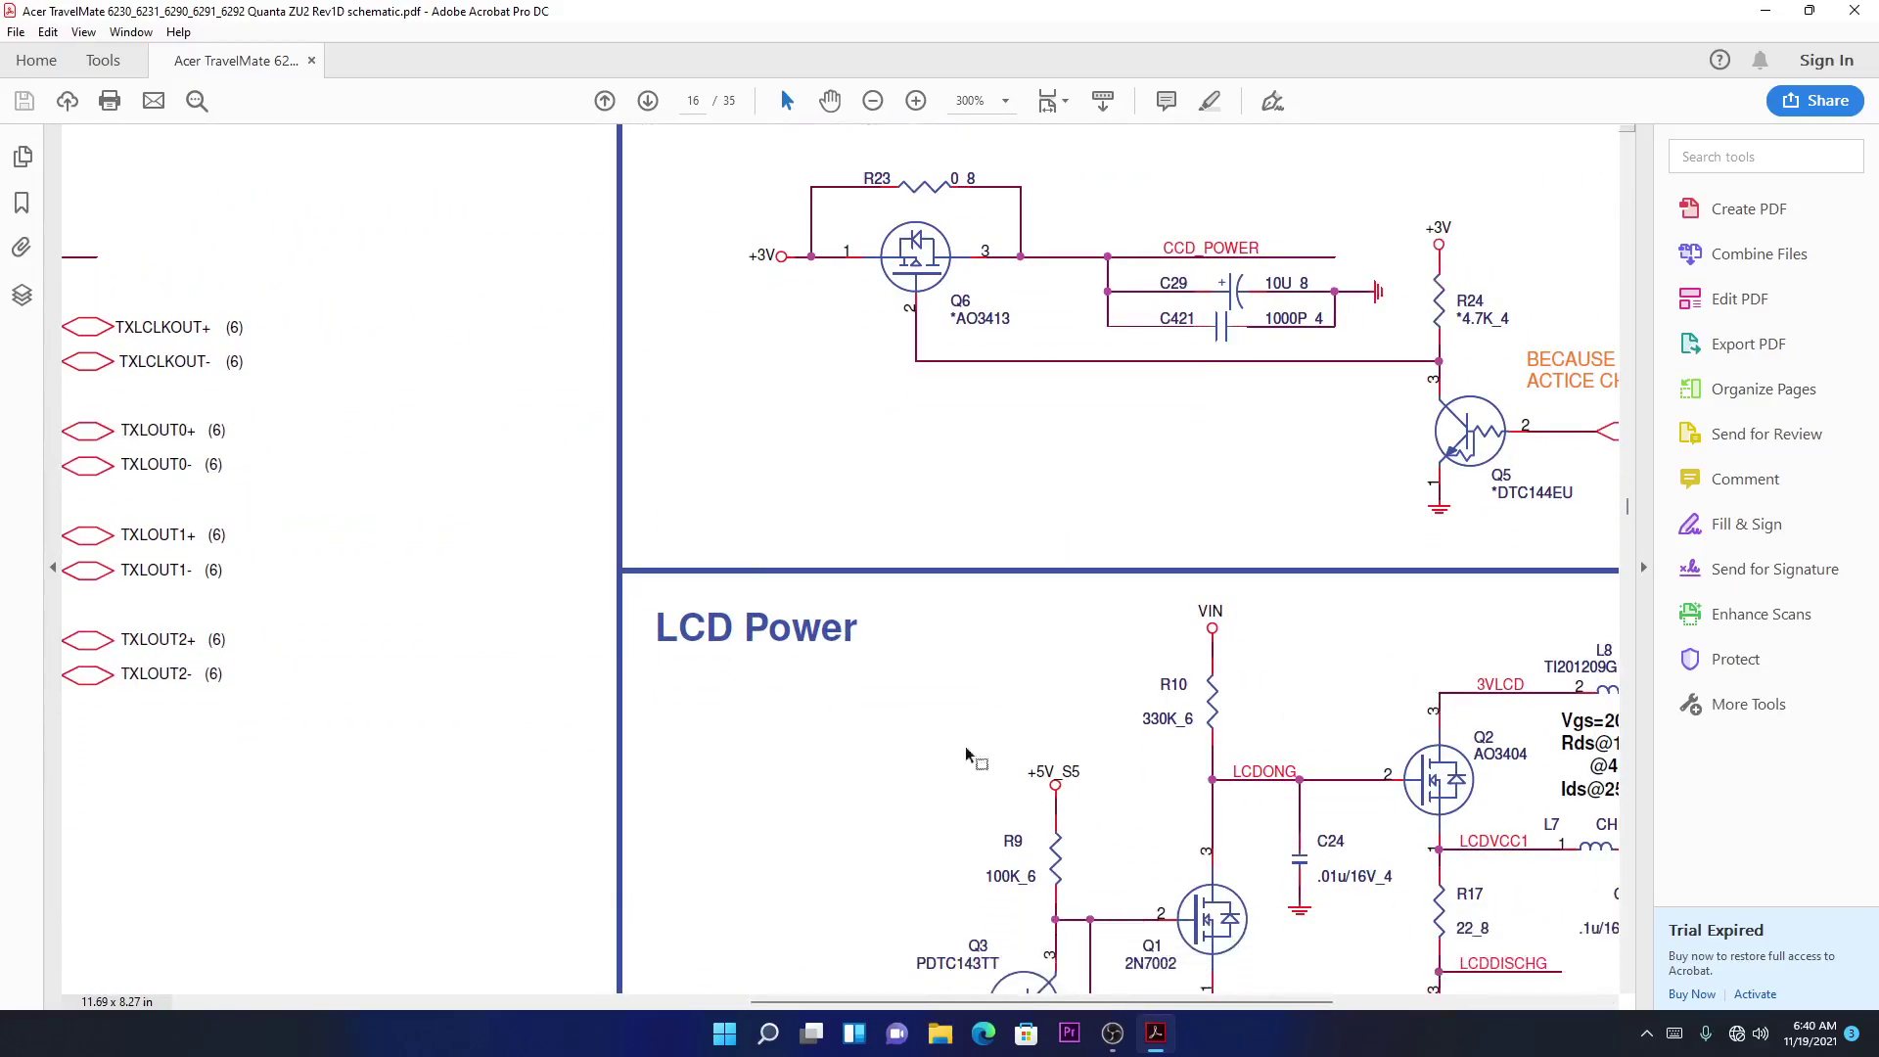
pyautogui.moveTo(823, 1004); pyautogui.dragTo(949, 1003)
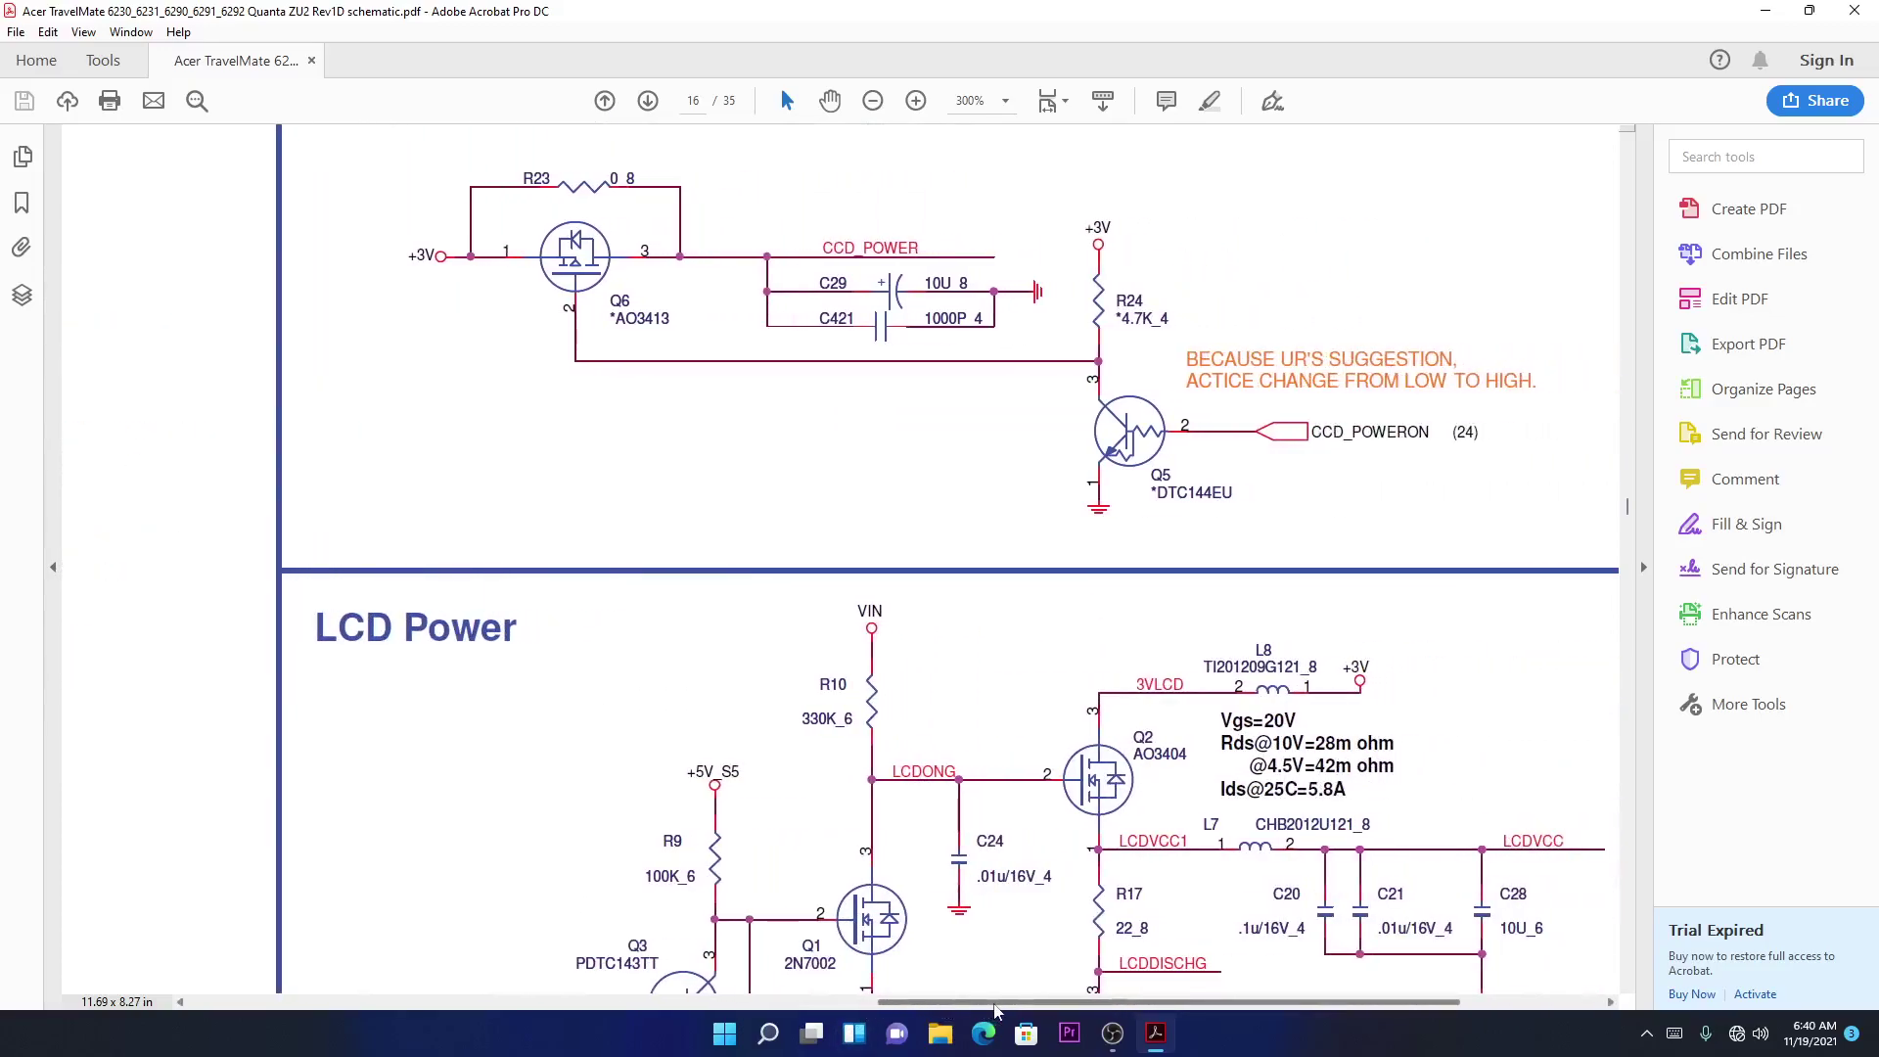
pyautogui.moveTo(1508, 841); pyautogui.dragTo(1575, 844)
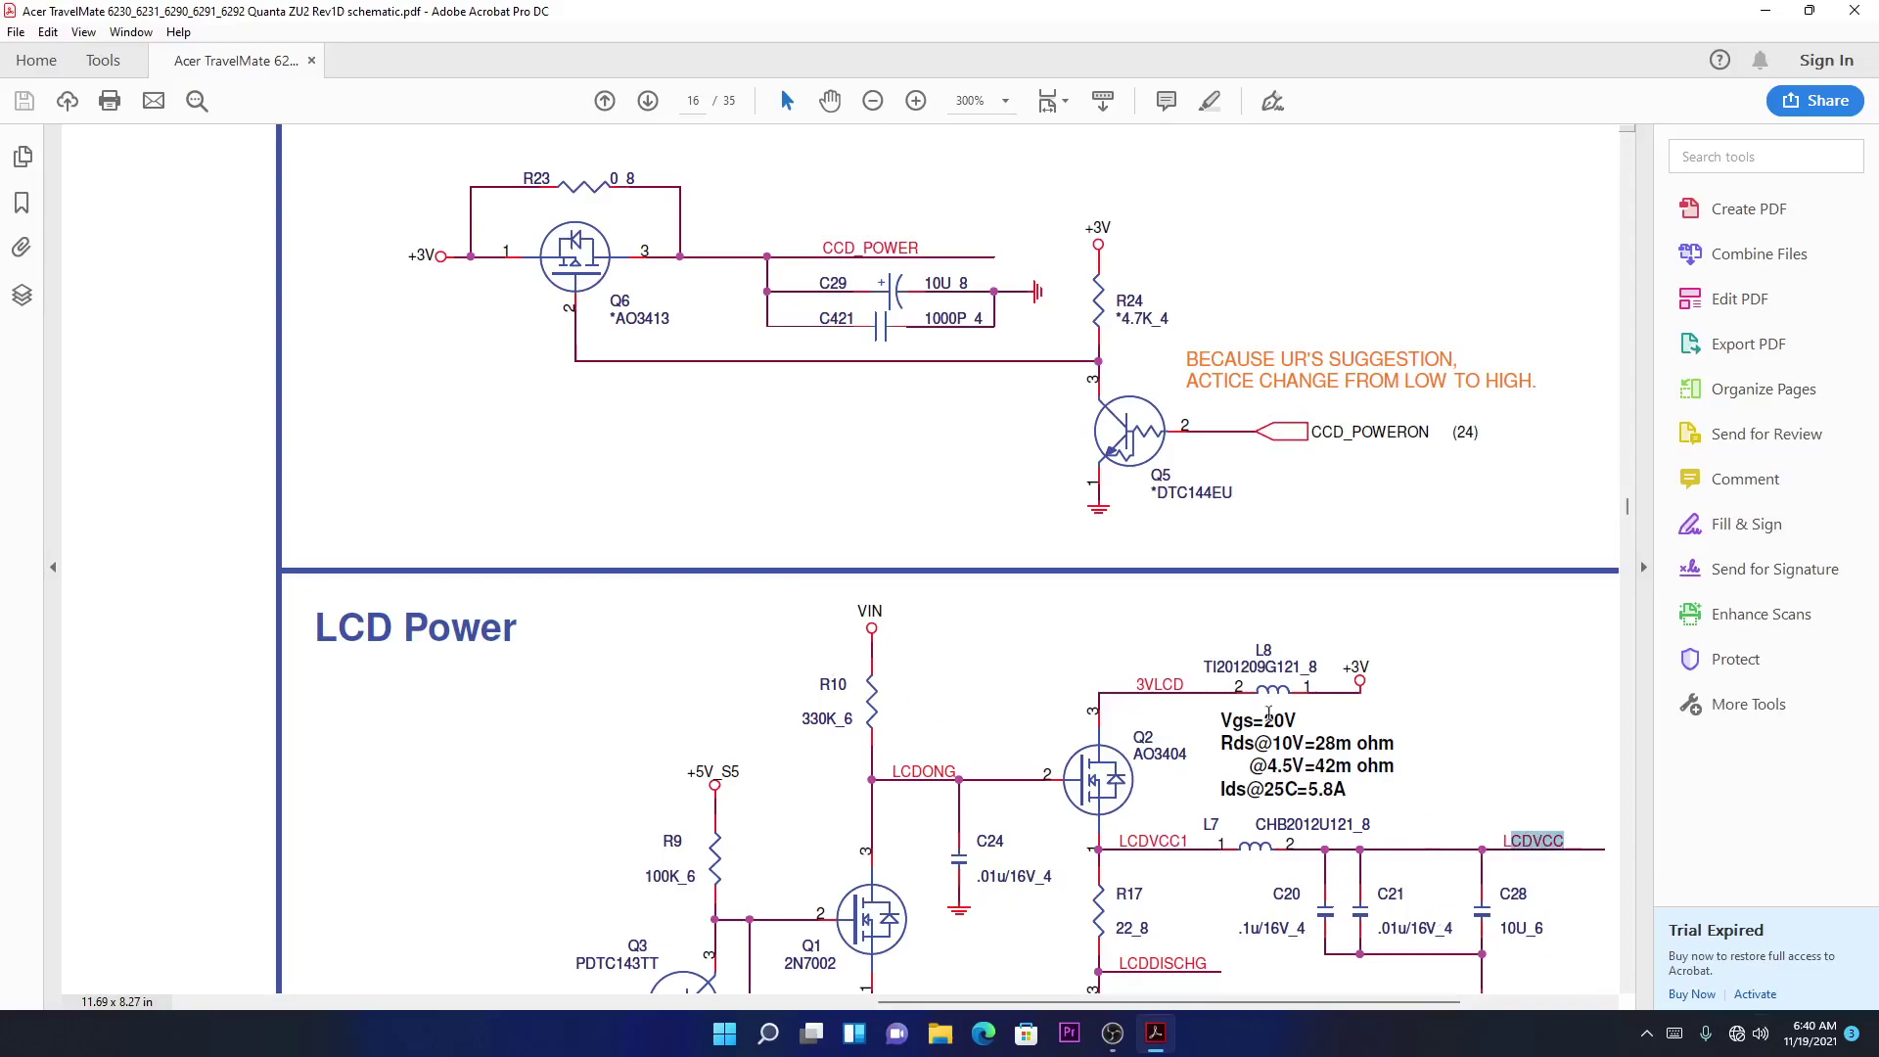
pyautogui.scroll(-1, 949, 693)
pyautogui.scroll(-1, 951, 693)
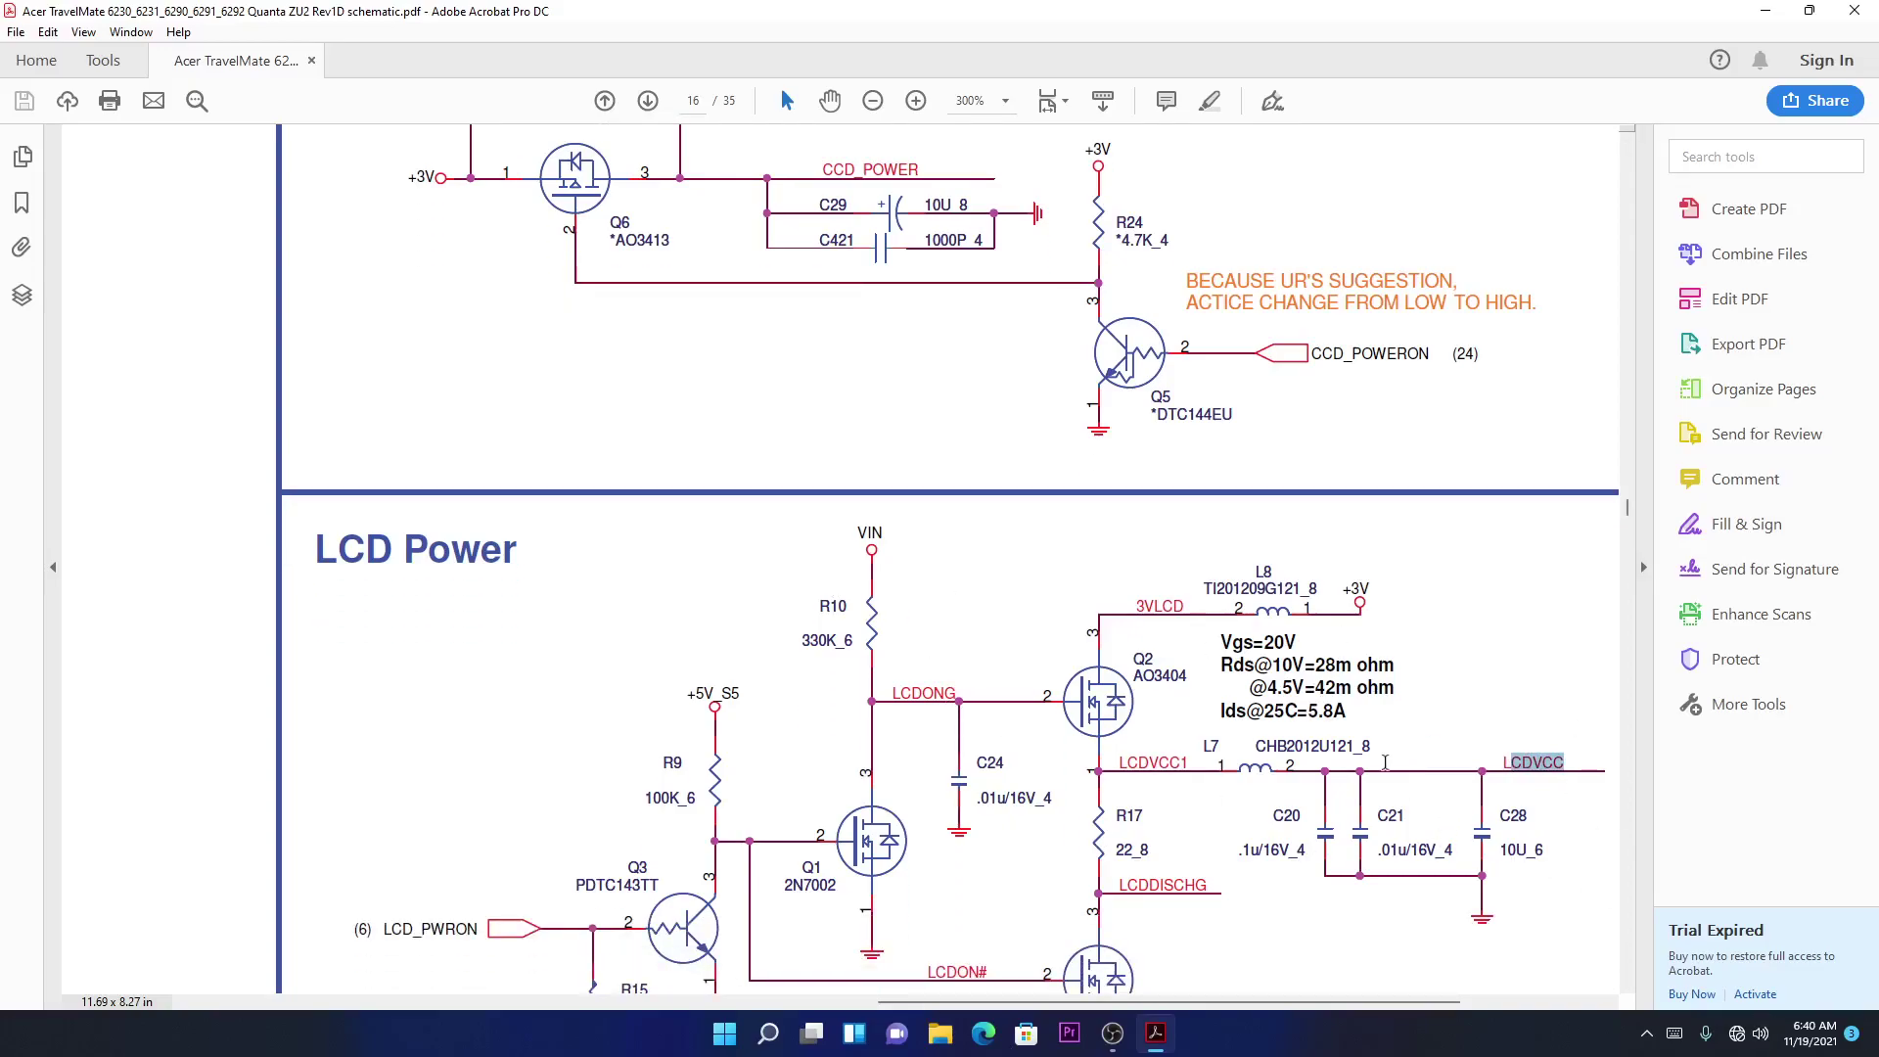
pyautogui.moveTo(1162, 1008); pyautogui.dragTo(684, 1009)
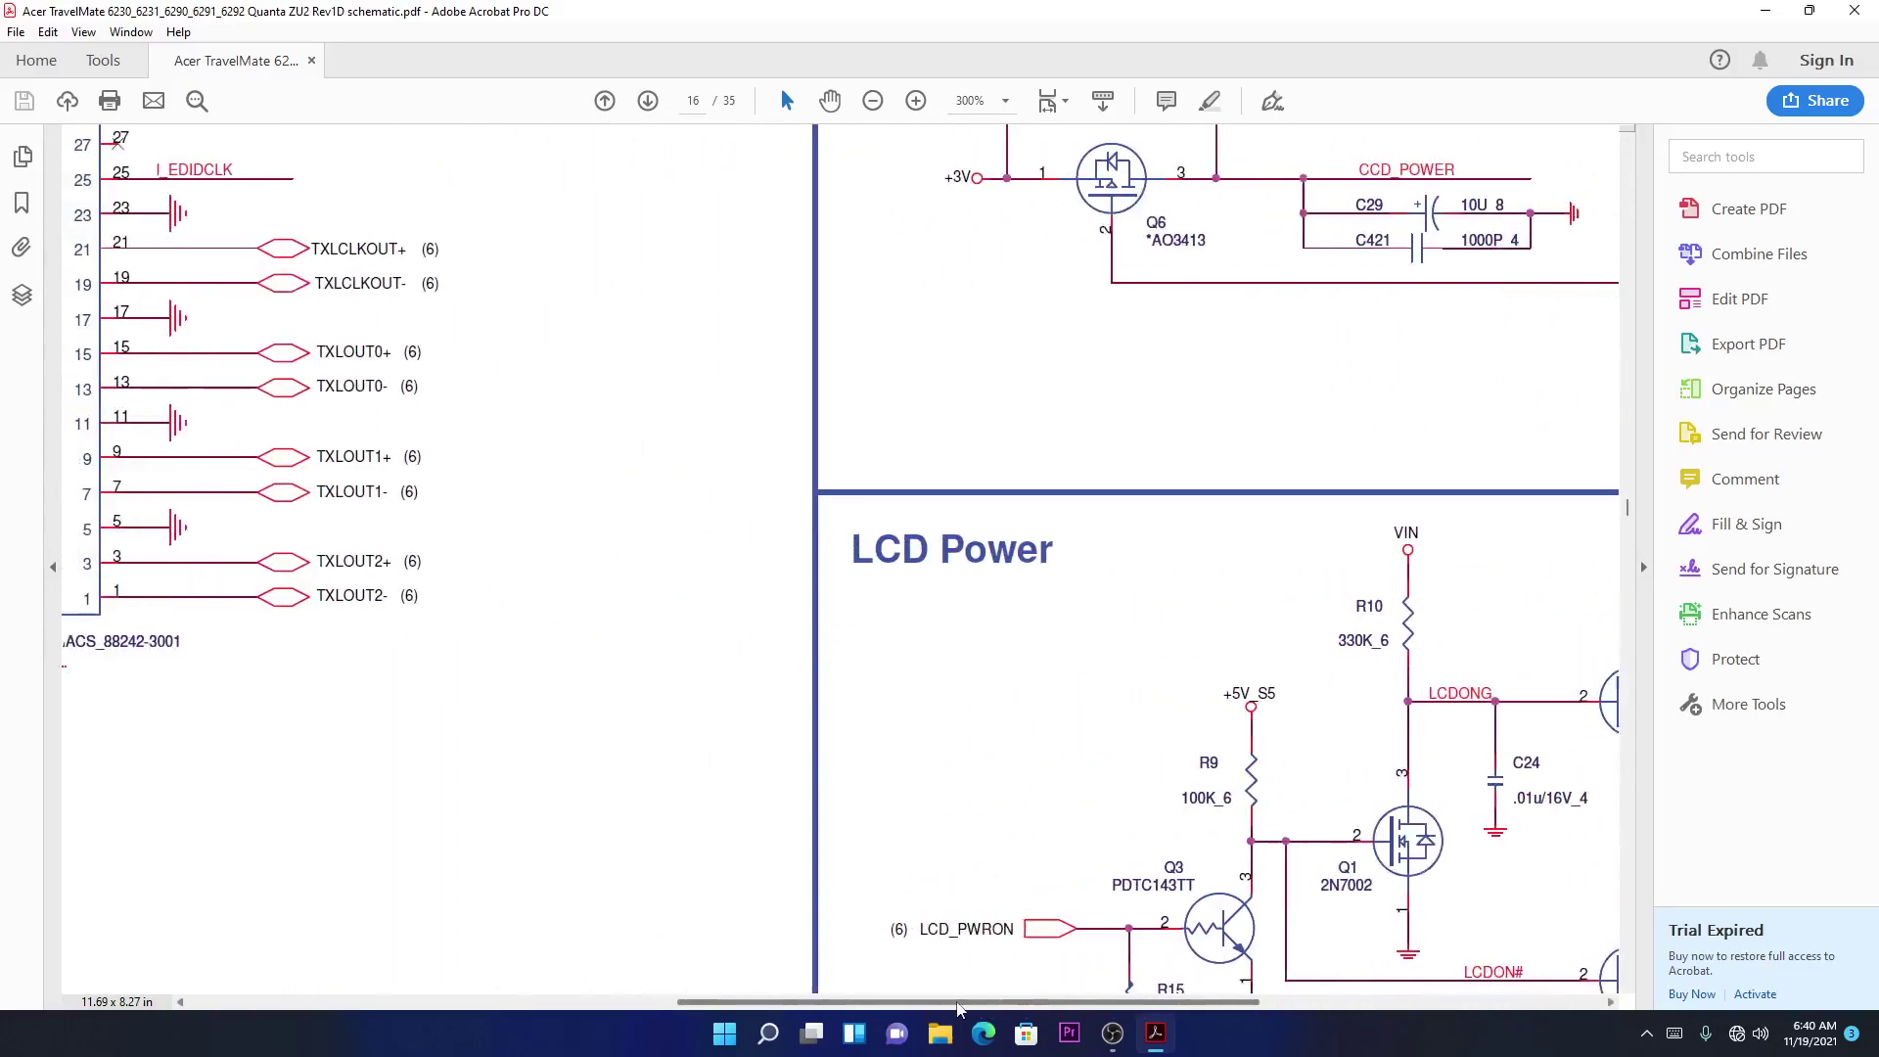
pyautogui.scroll(3, 568, 585)
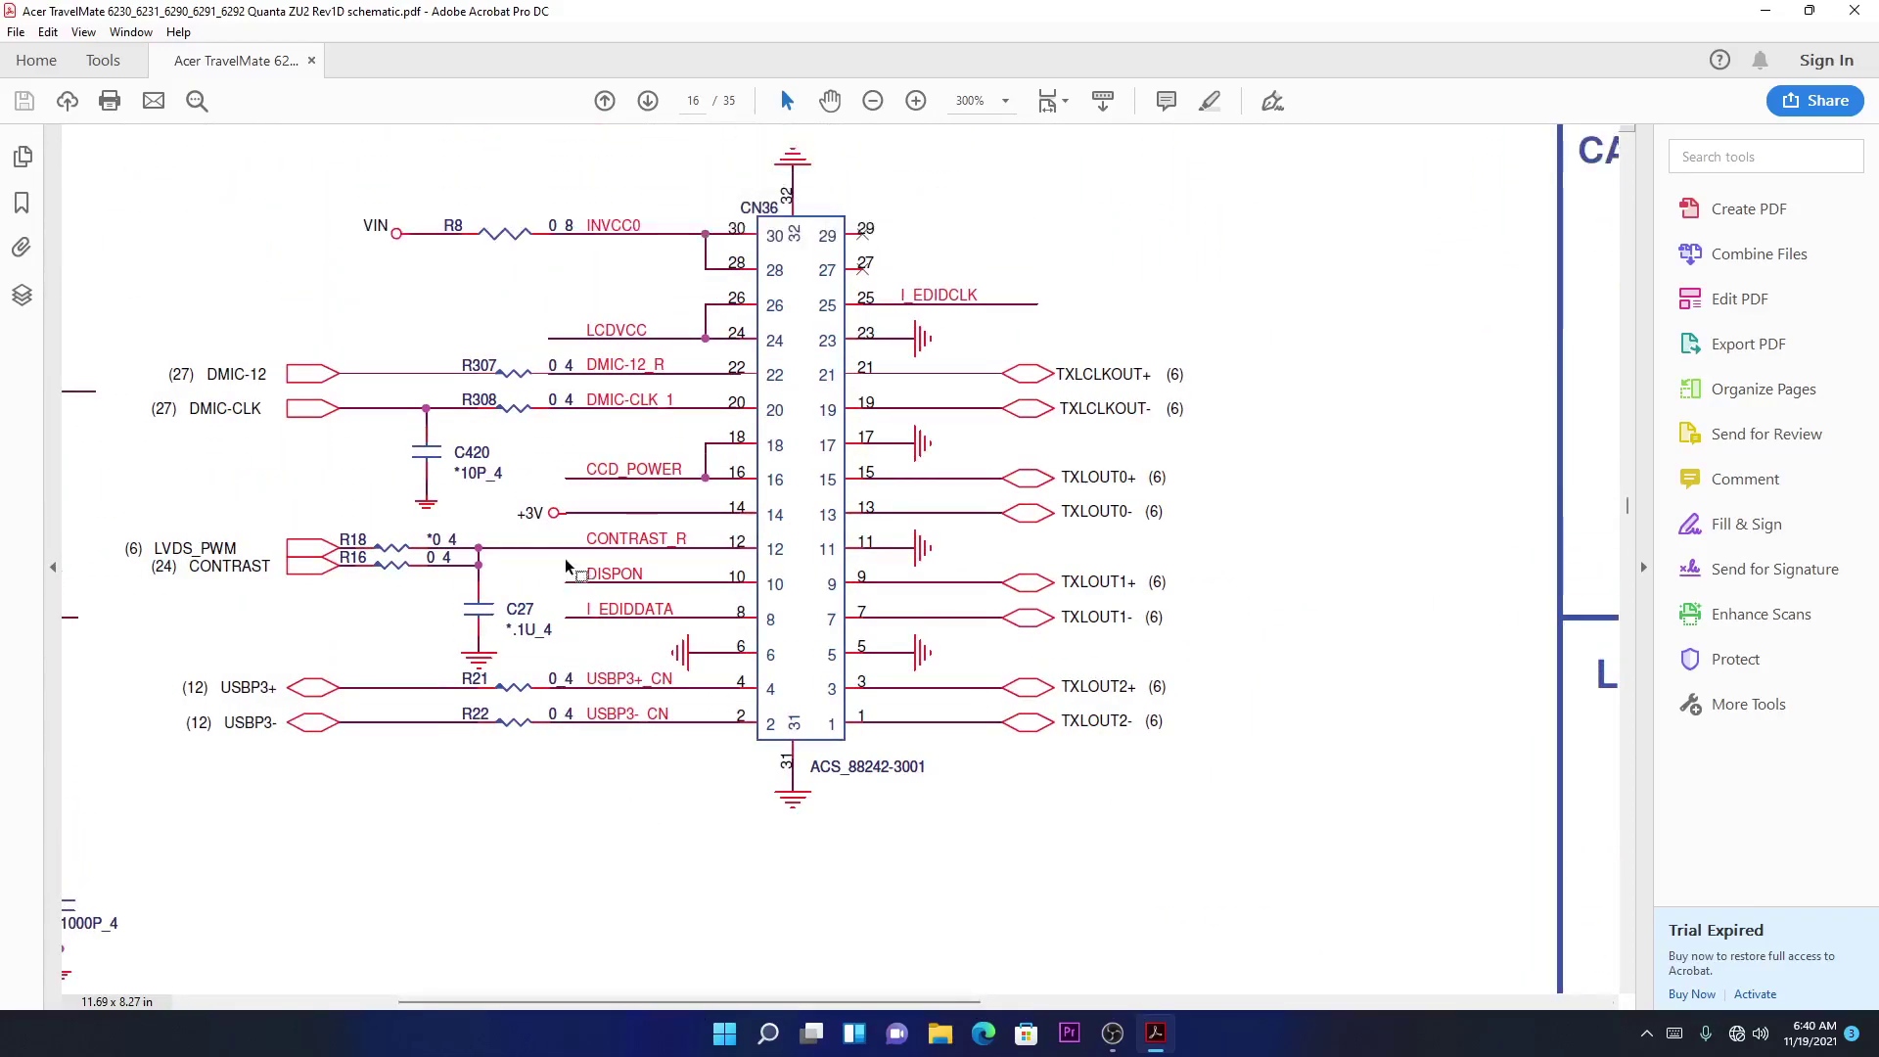
# Highlight only the INVCC0 backlight-power label on CN36, after a Ctrl+A select-all.
pyautogui.doubleClick(602, 226)
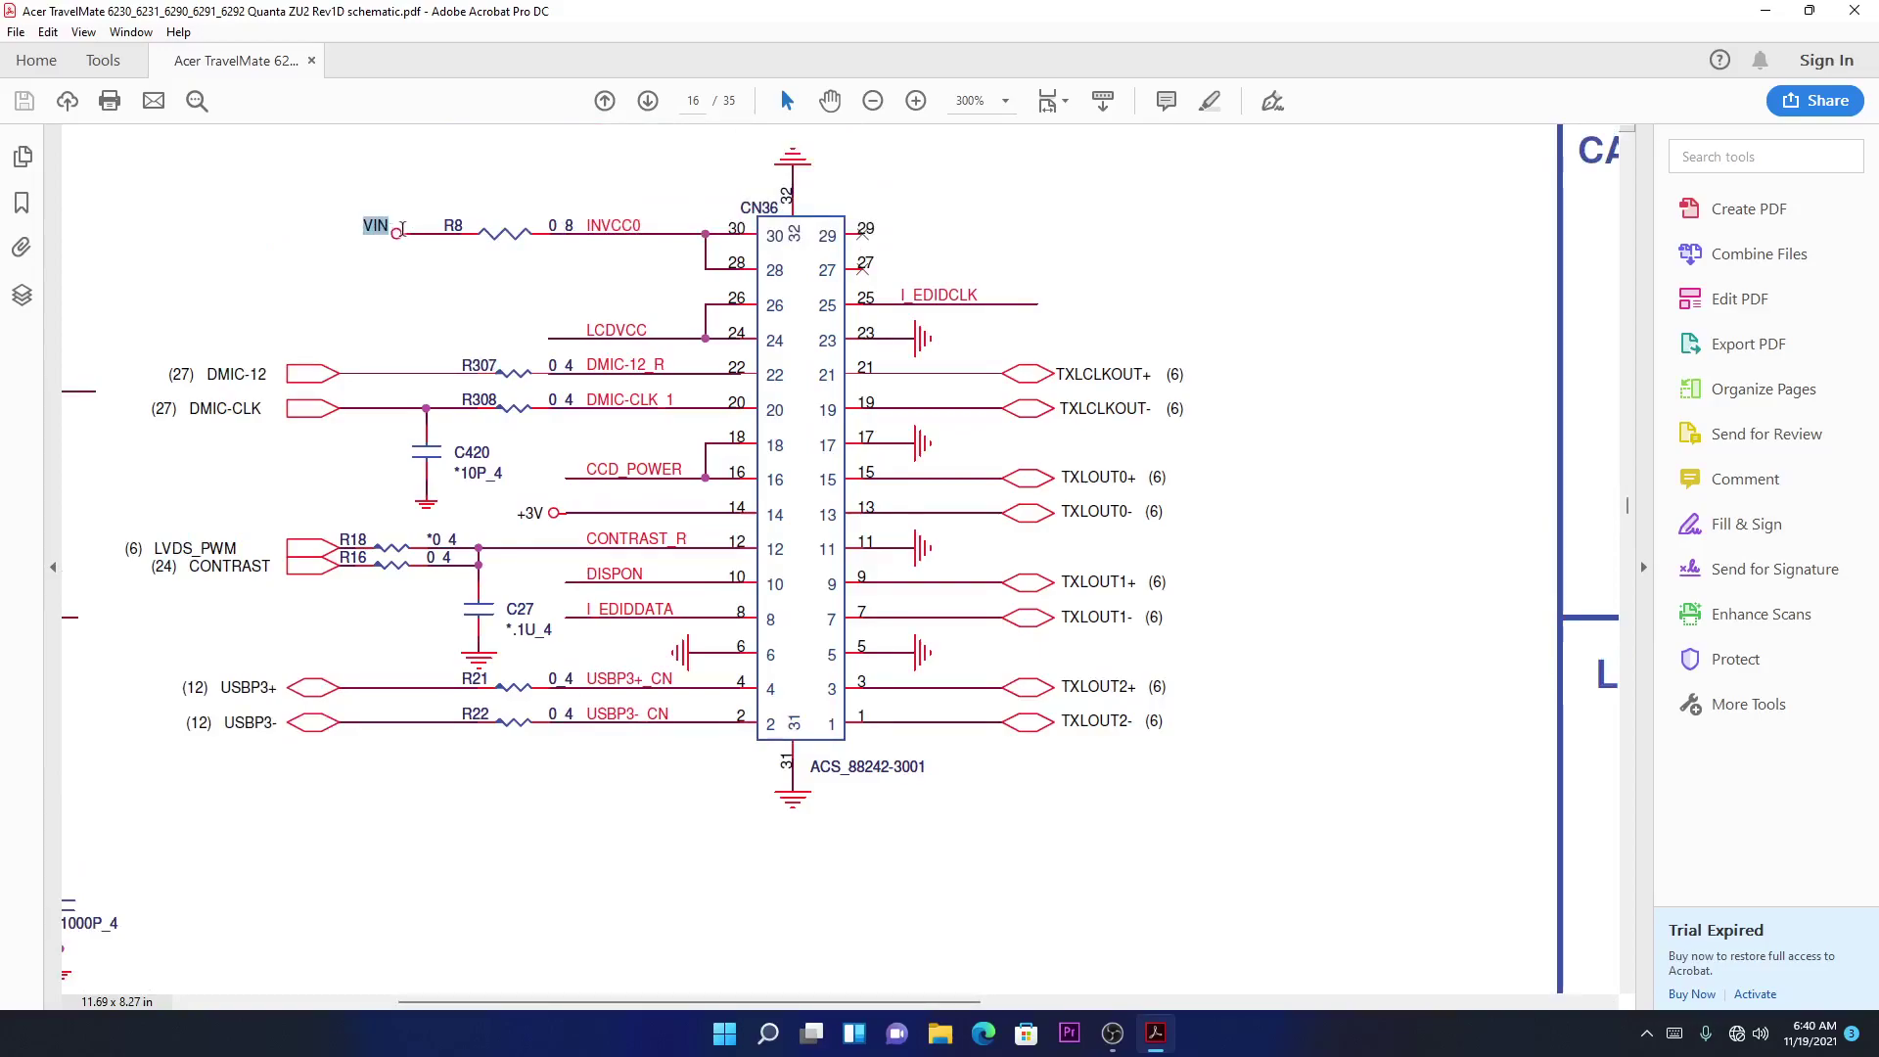
pyautogui.hotkey('ctrl', 'a')
pyautogui.moveTo(641, 224); pyautogui.dragTo(587, 227)
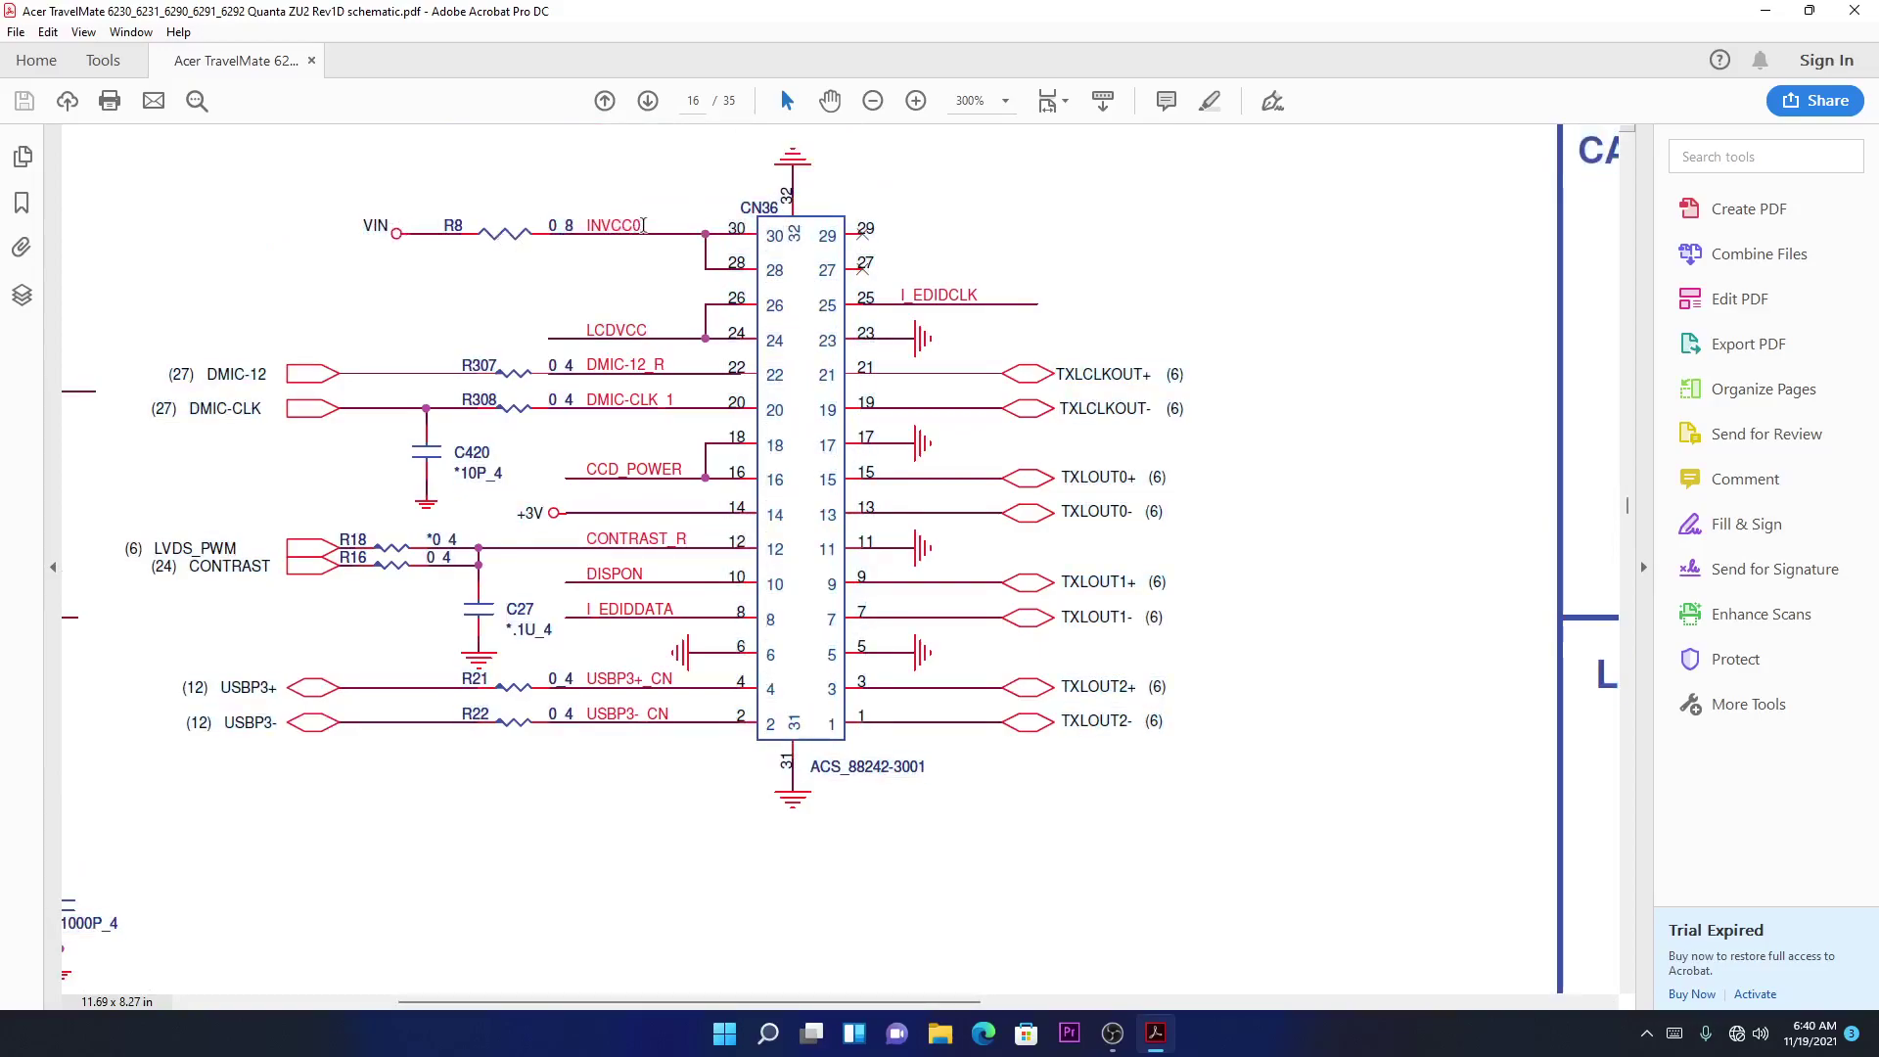